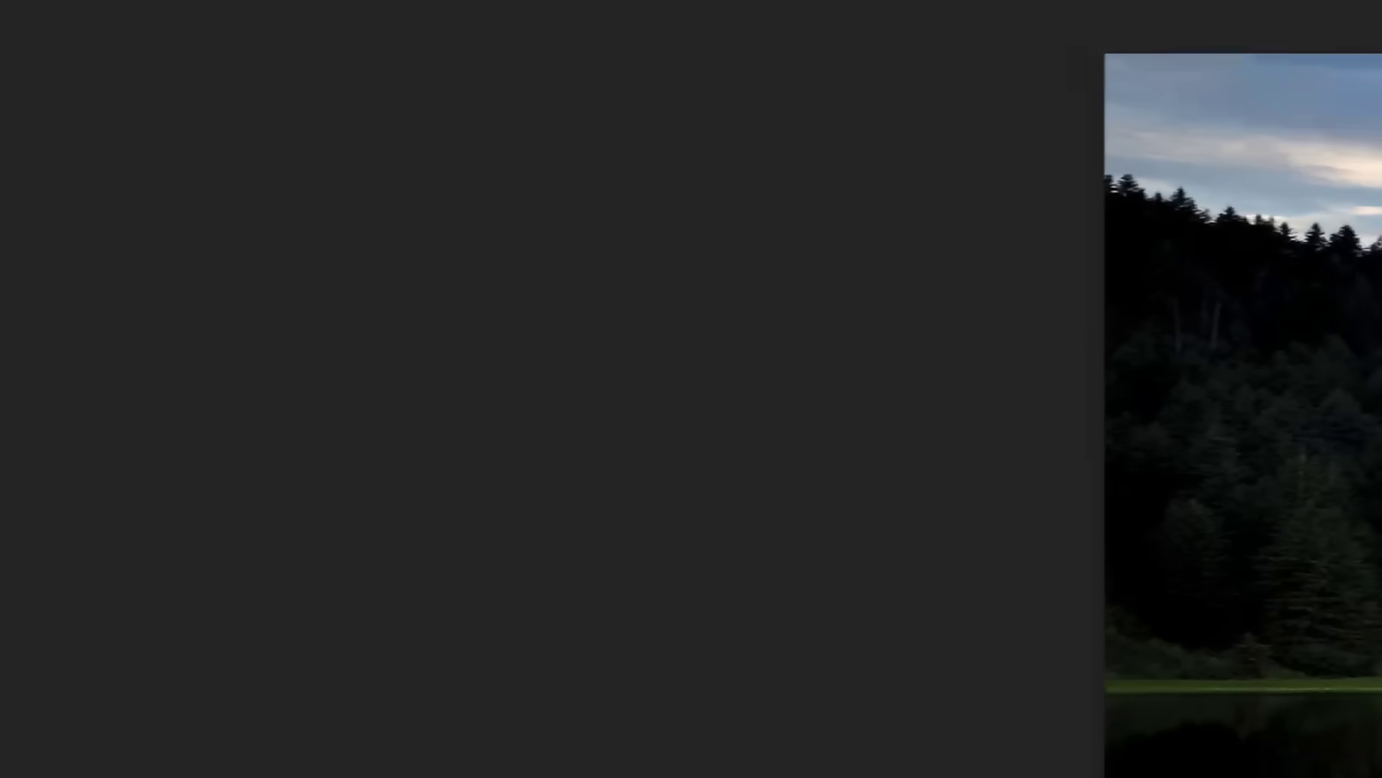
Step: Show the healing tool group to reveal the Patch Tool
{"action": "right_click", "coordinate": [16, 247]}
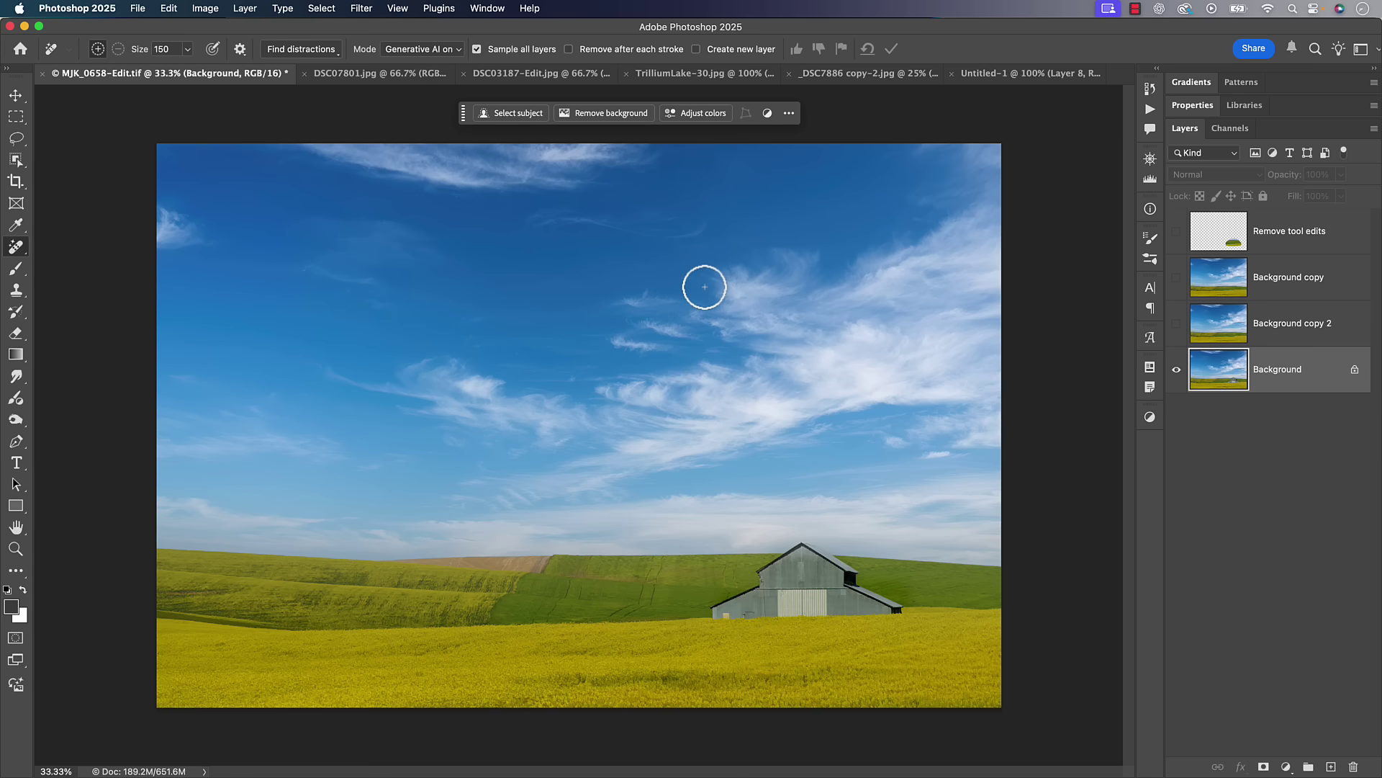
{"action": "right_click", "coordinate": [15, 249]}
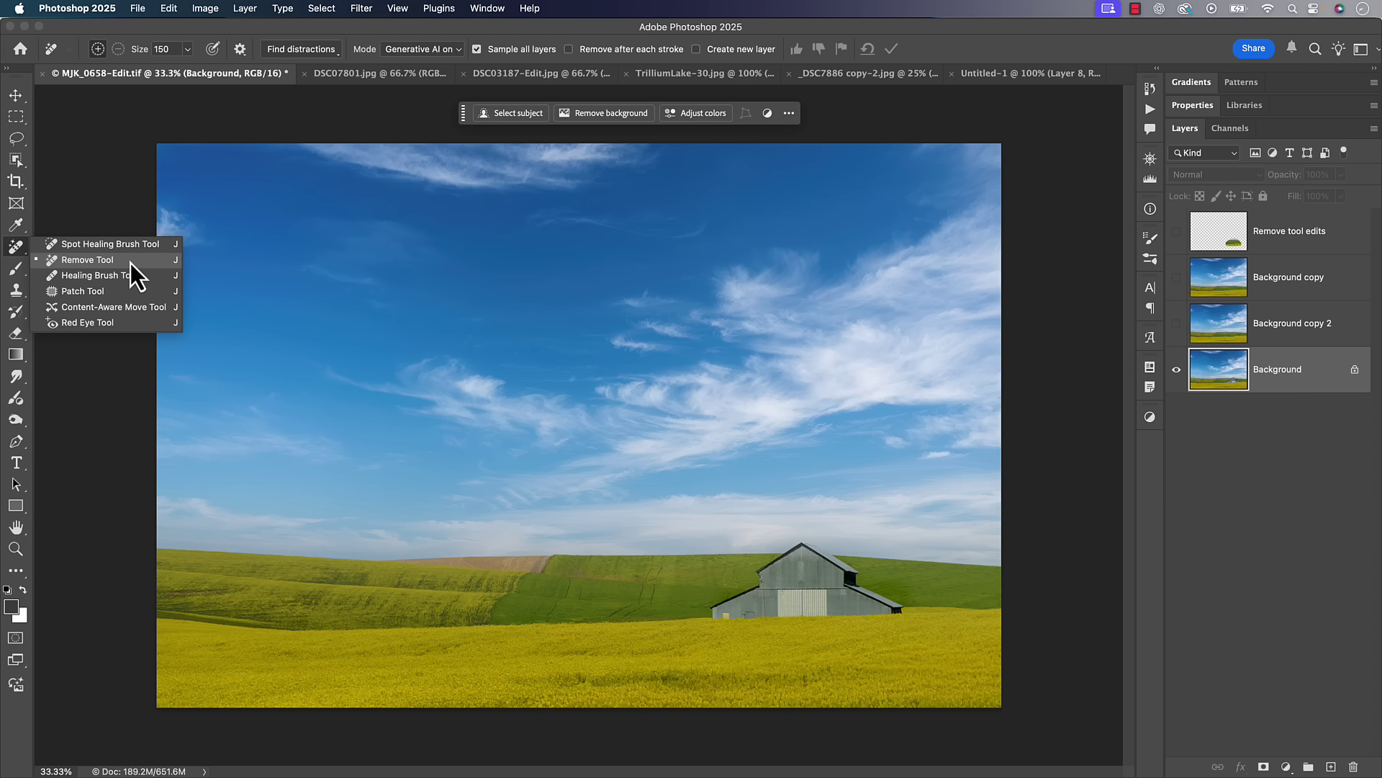
{"action": "left_click", "coordinate": [122, 264]}
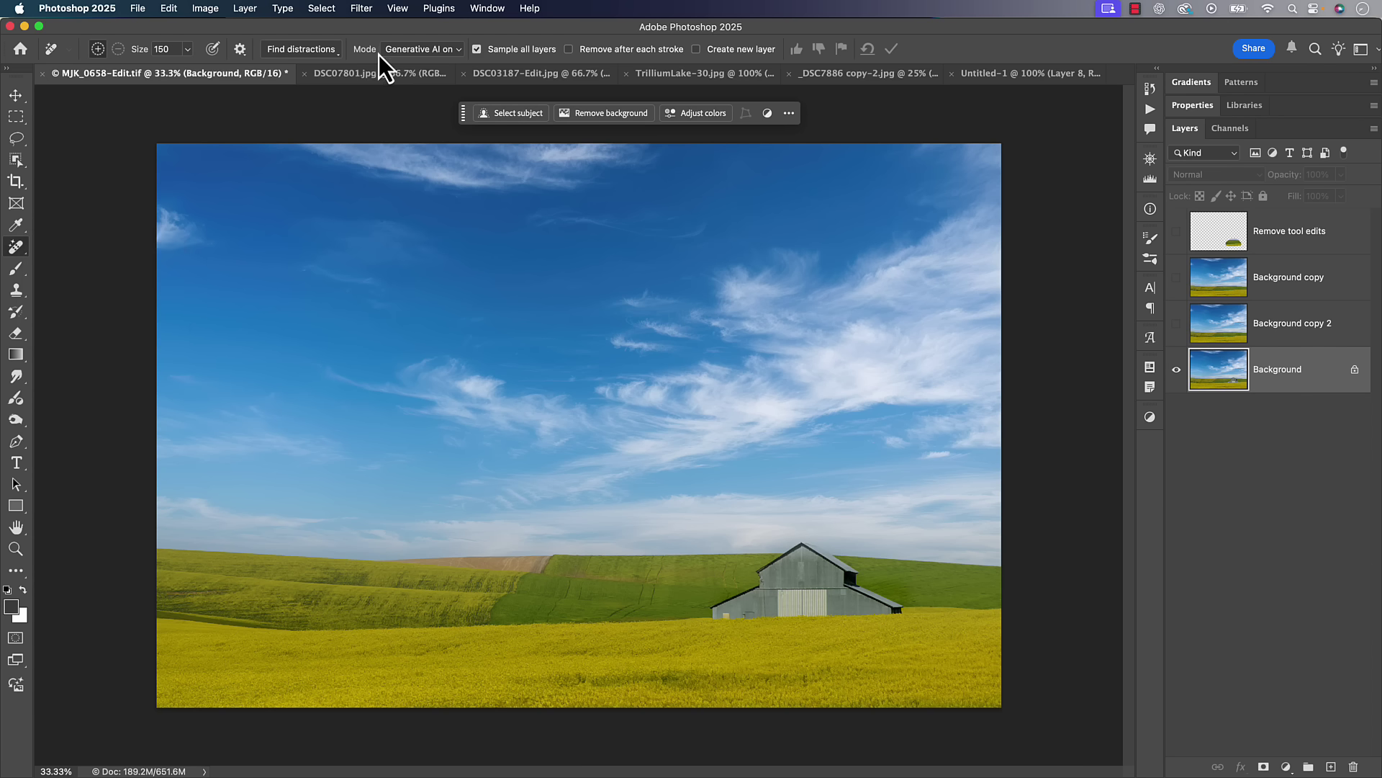
{"action": "left_click", "coordinate": [428, 51]}
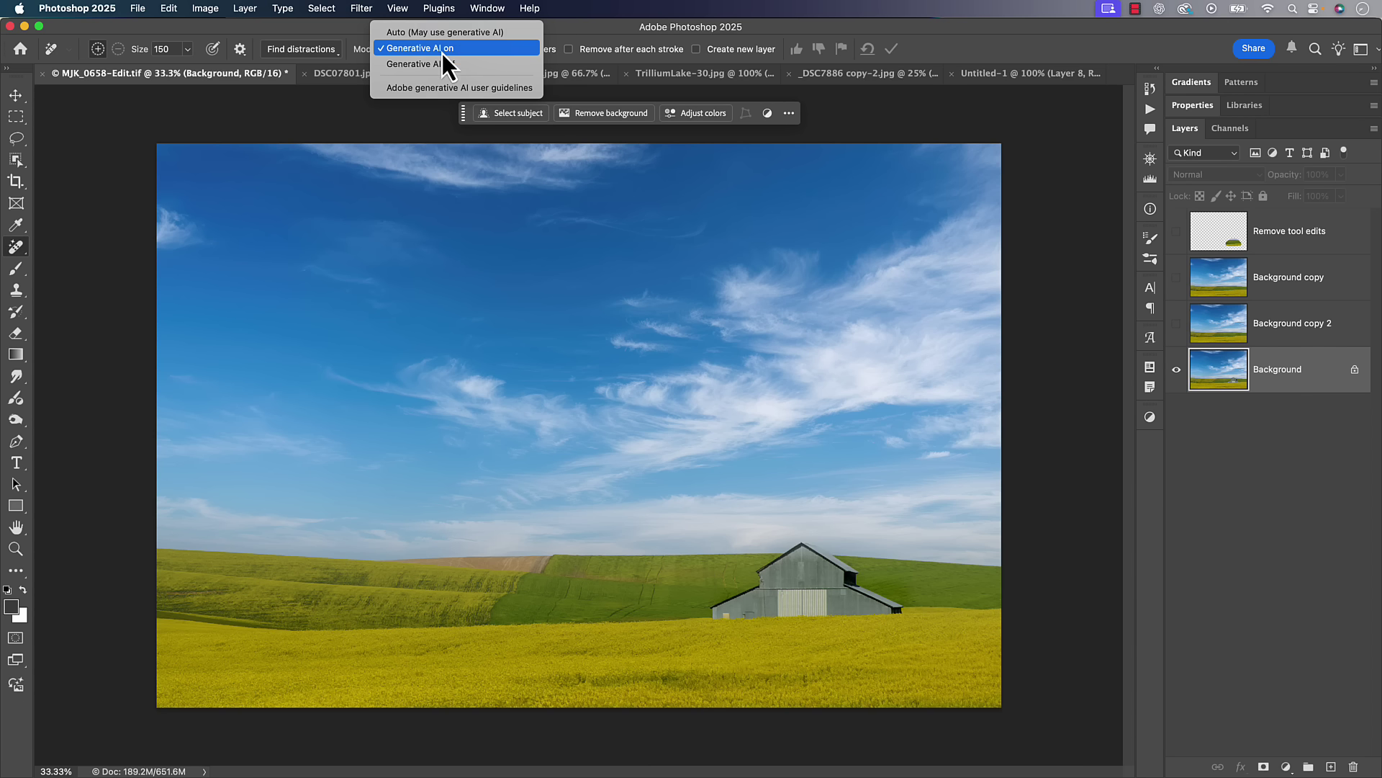
{"action": "left_click", "coordinate": [349, 40]}
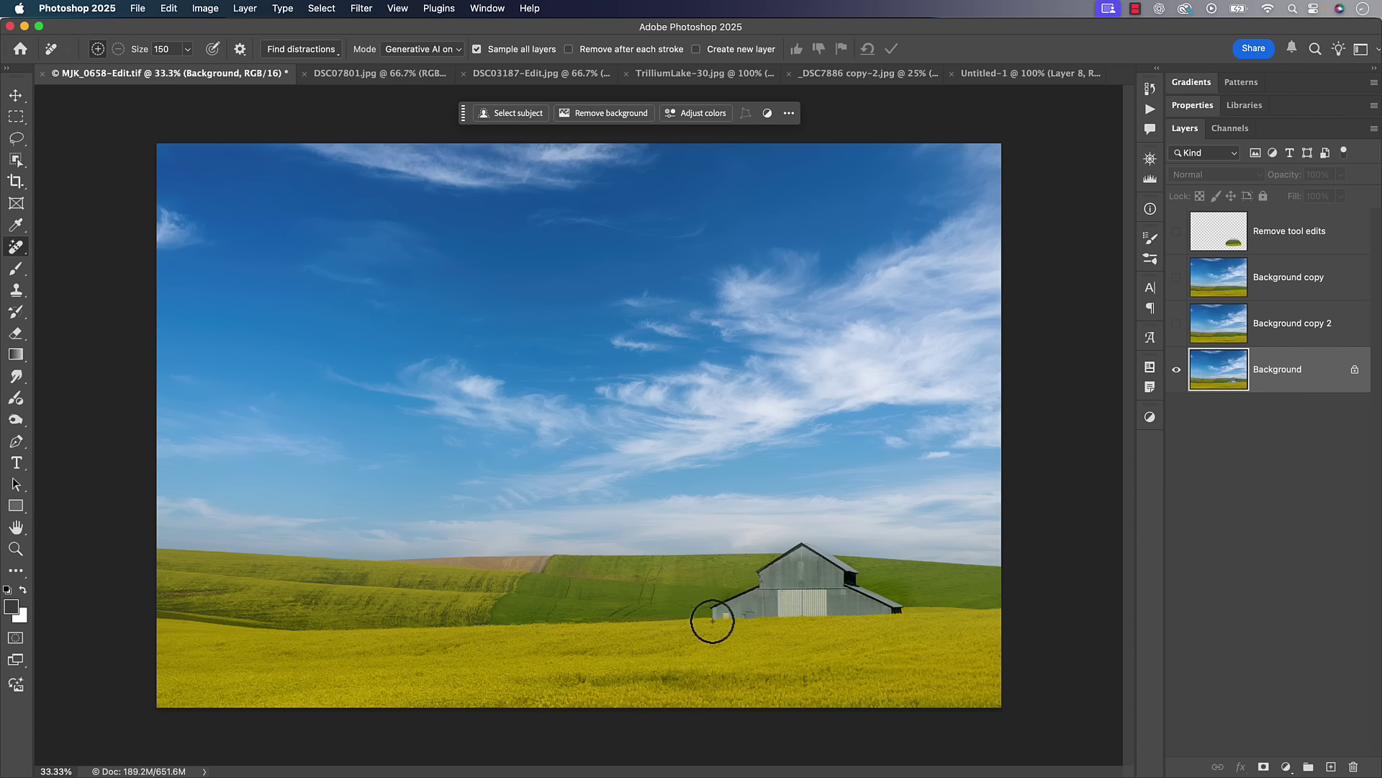
Step: Discard a first partial Remove stroke, then paint over the whole barn and check the Mode list
{"action": "mouse_move", "coordinate": [713, 617]}
{"action": "left_mouse_down"}
{"action": "mouse_move", "coordinate": [806, 537]}
{"action": "mouse_move", "coordinate": [859, 571]}
{"action": "mouse_move", "coordinate": [857, 589]}
{"action": "mouse_move", "coordinate": [907, 610]}
{"action": "mouse_move", "coordinate": [865, 591]}
{"action": "mouse_move", "coordinate": [903, 619]}
{"action": "mouse_move", "coordinate": [726, 624]}
{"action": "left_mouse_up"}
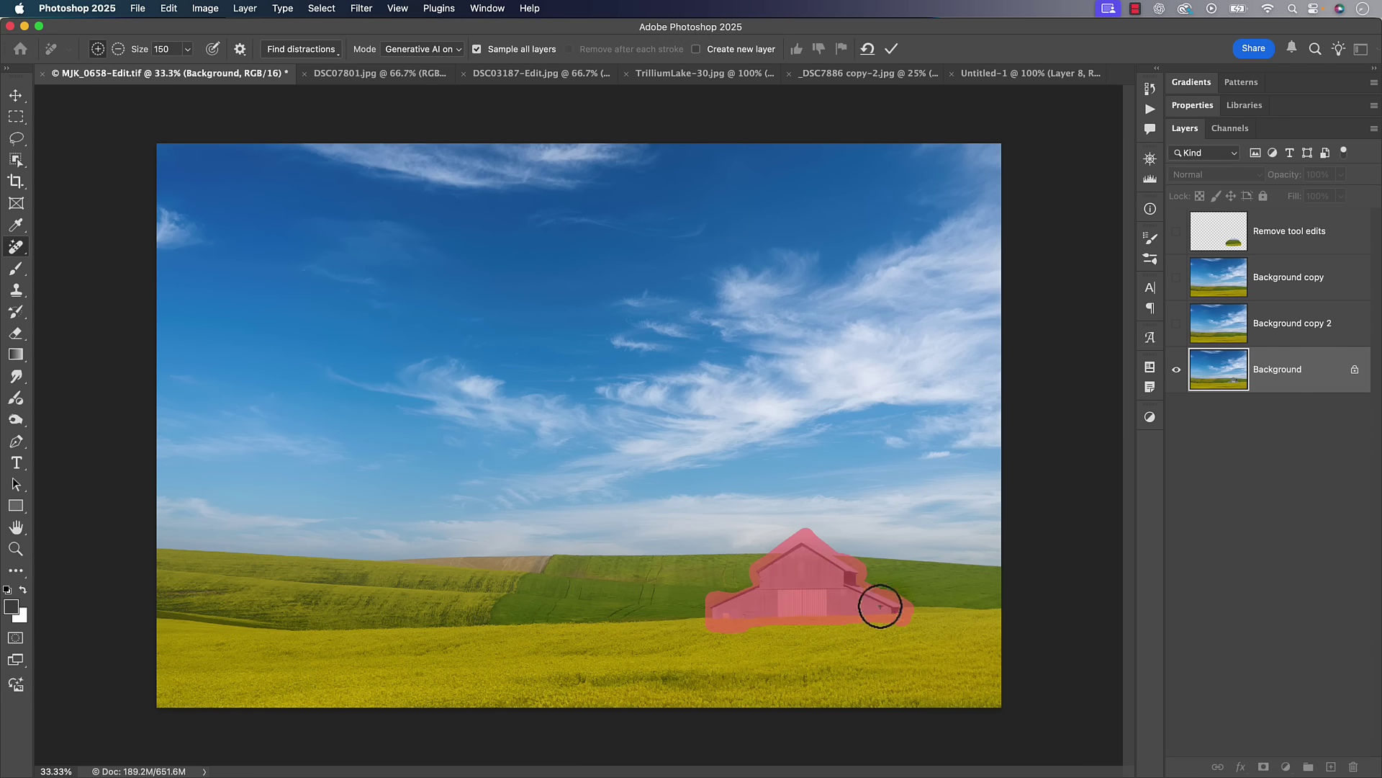
{"action": "key", "text": "Escape"}
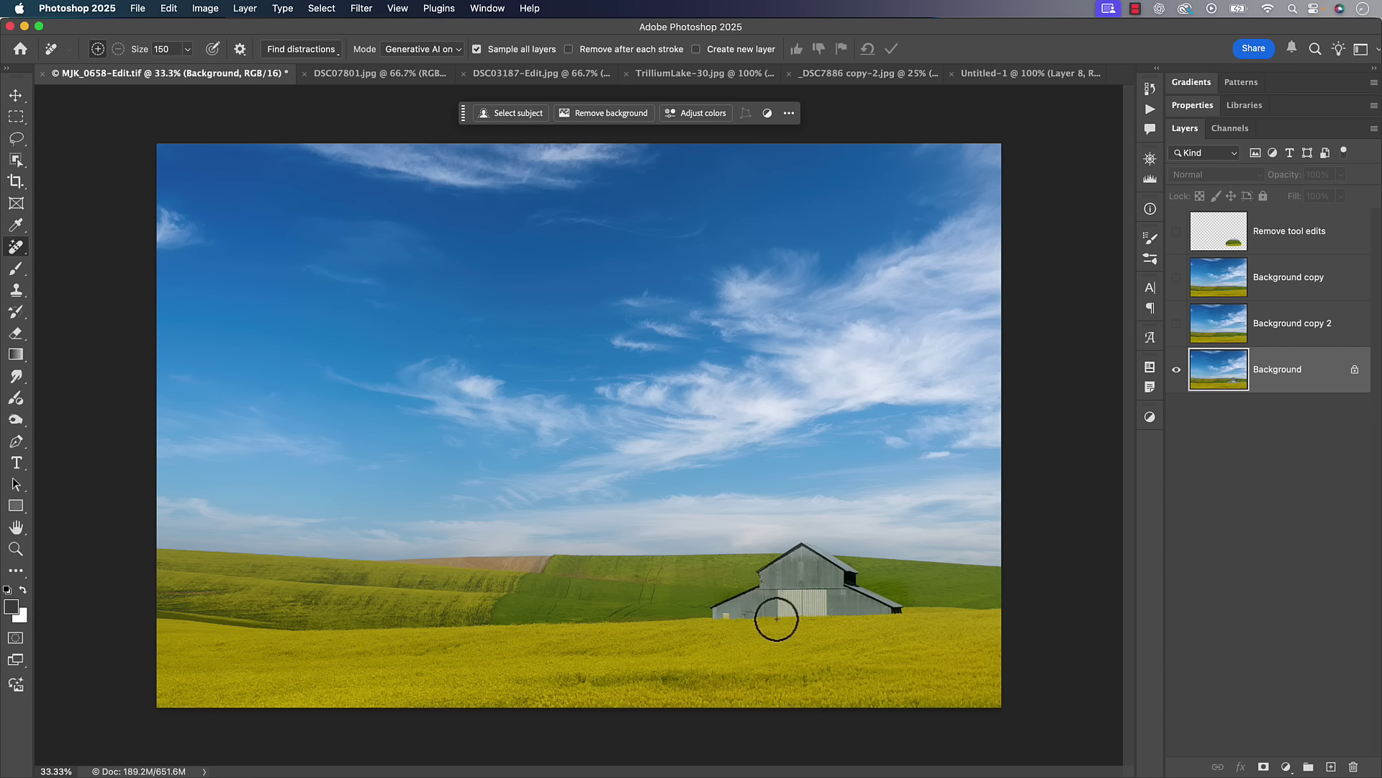
{"action": "mouse_move", "coordinate": [713, 622]}
{"action": "left_mouse_down"}
{"action": "mouse_move", "coordinate": [780, 549]}
{"action": "mouse_move", "coordinate": [886, 593]}
{"action": "mouse_move", "coordinate": [887, 617]}
{"action": "mouse_move", "coordinate": [713, 627]}
{"action": "left_mouse_up"}
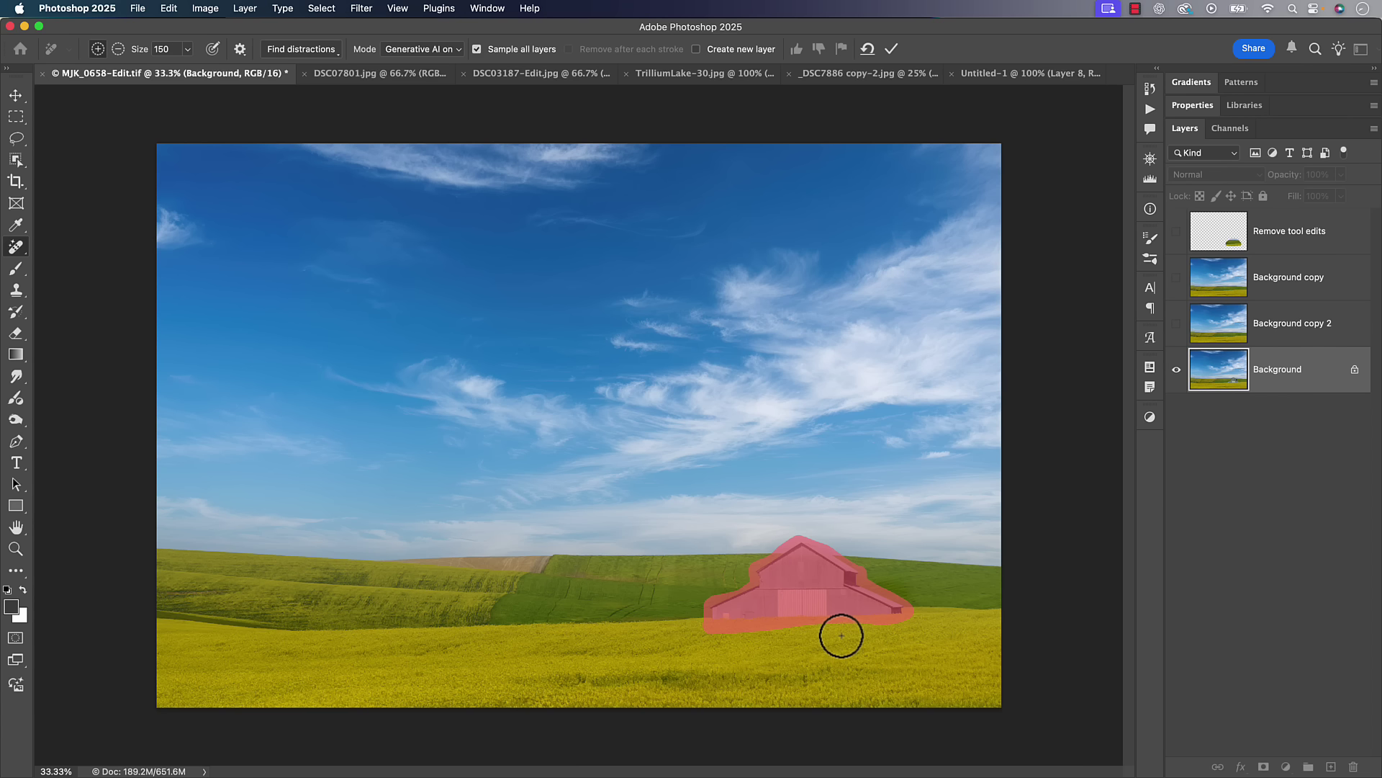
{"action": "left_click", "coordinate": [437, 51]}
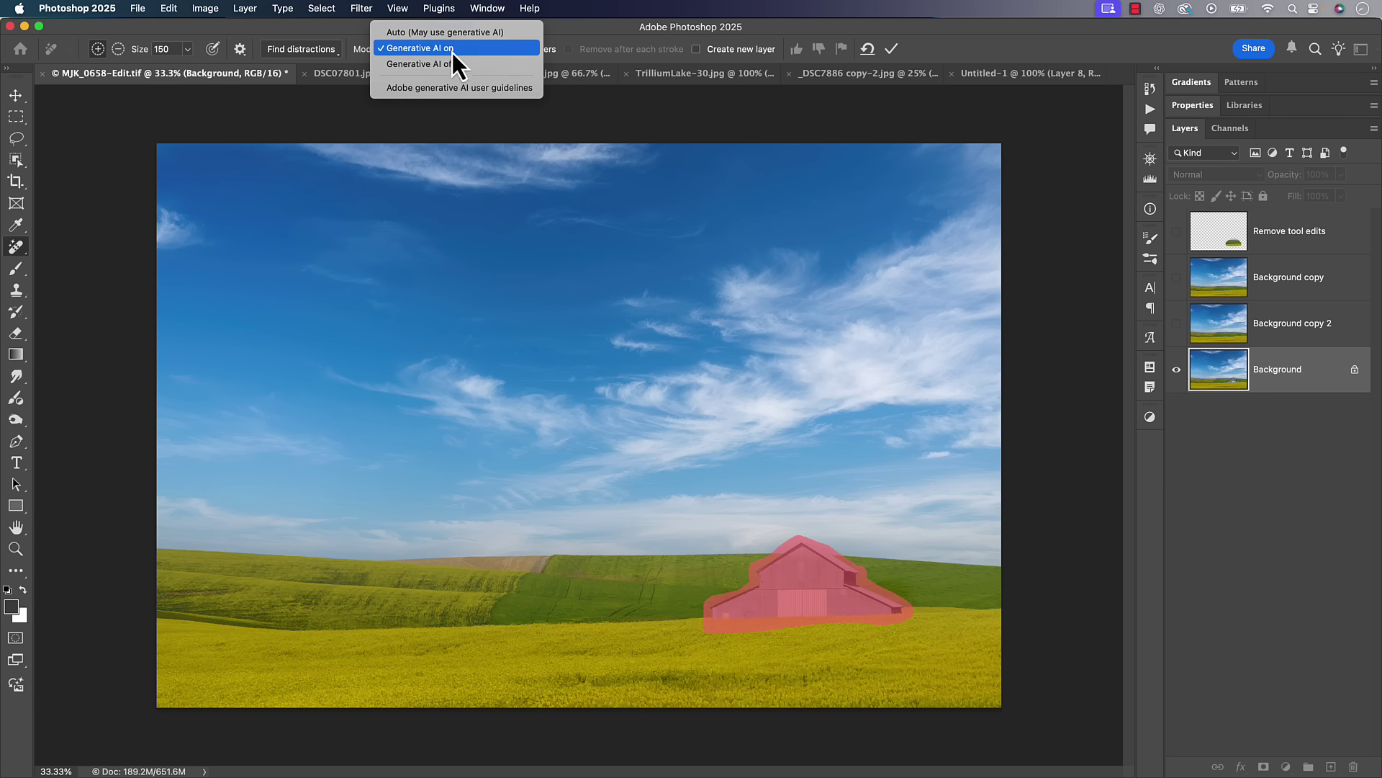
Step: Keep Generative AI on, cancel the stroke, and view Background copy 2 at 100% near the horizon
{"action": "left_click", "coordinate": [573, 27]}
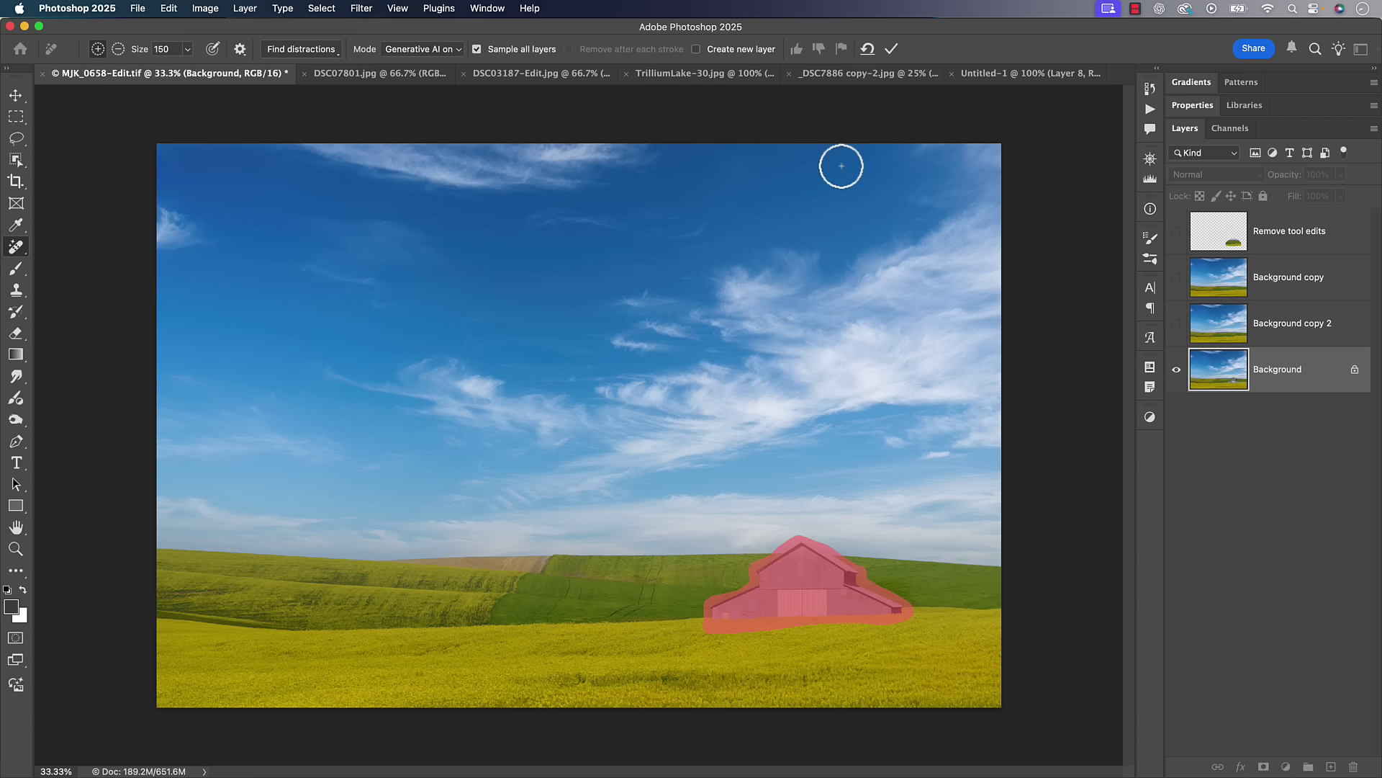
{"action": "key", "text": "Escape"}
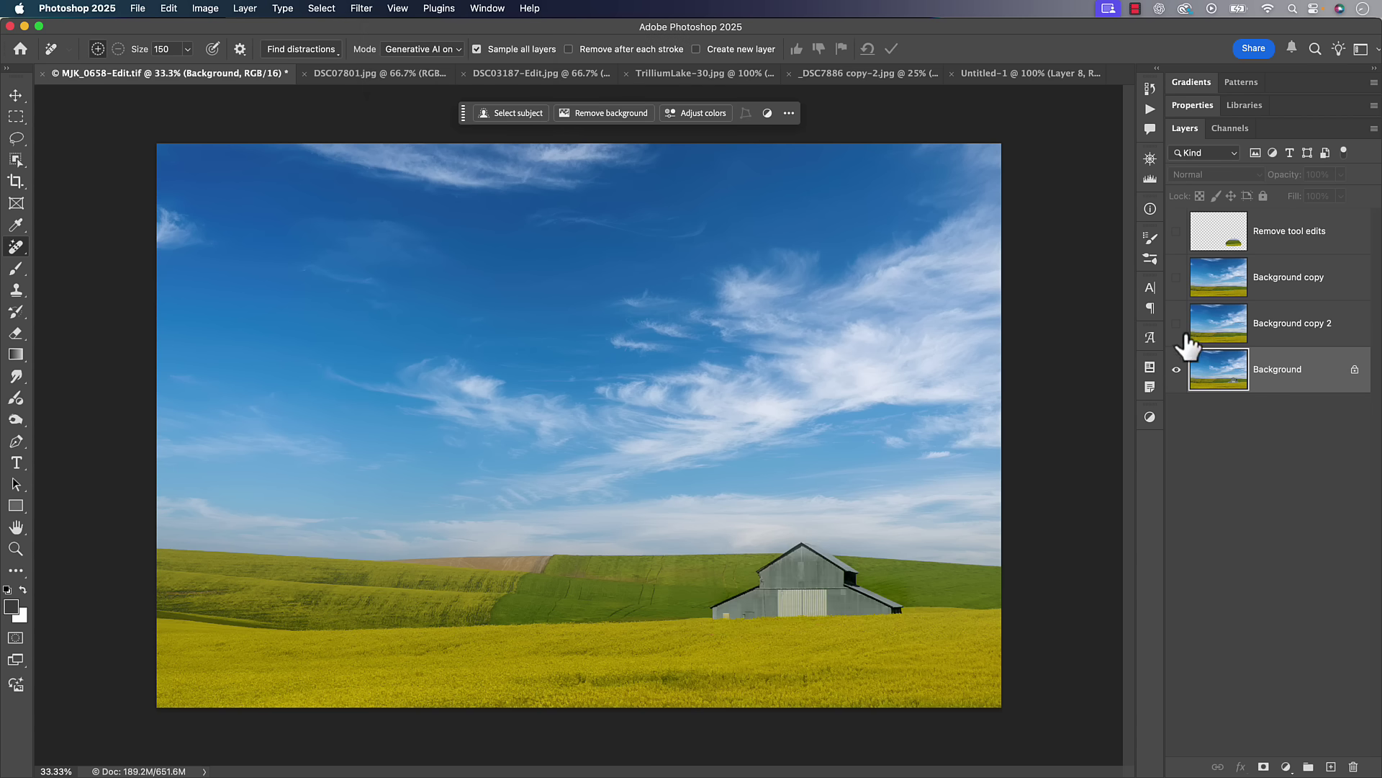
{"action": "left_click", "coordinate": [1177, 324]}
{"action": "key", "text": "super+plus"}
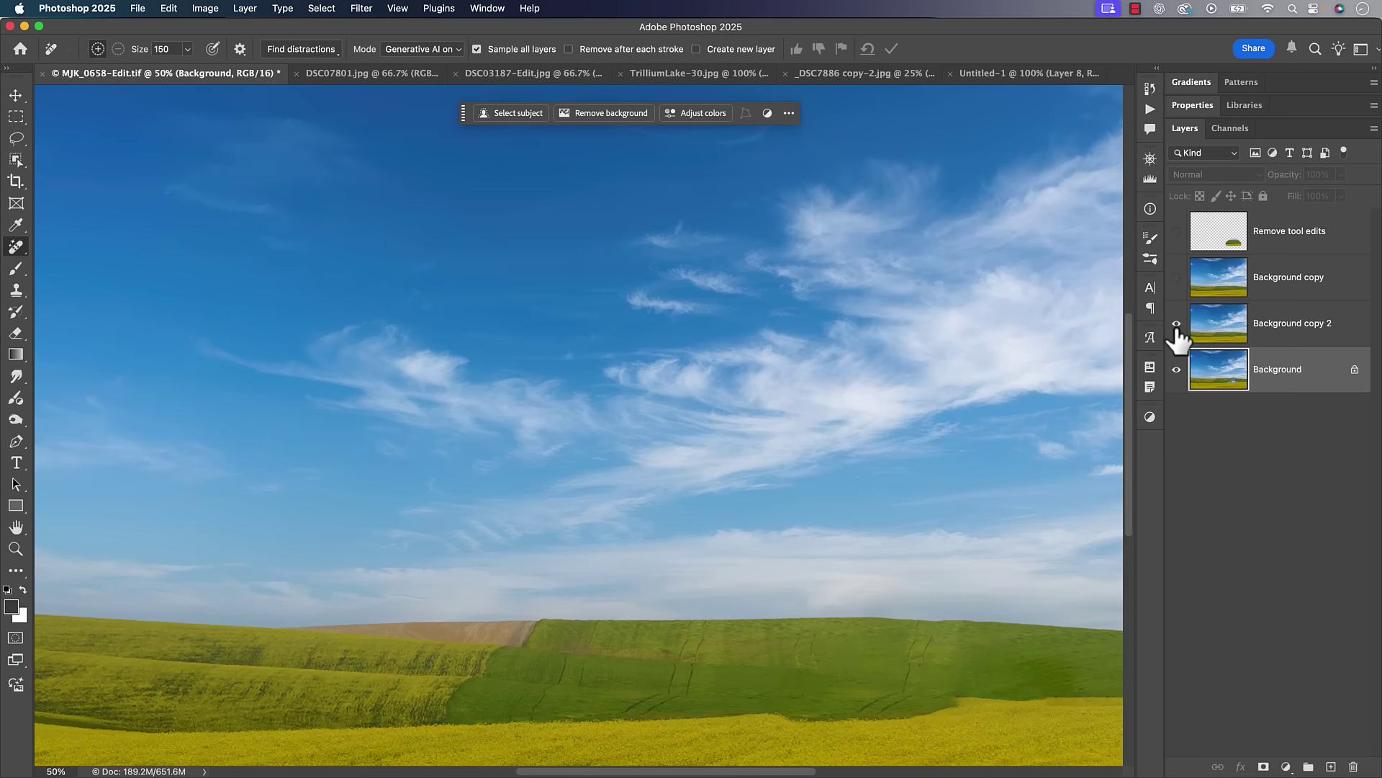
{"action": "key", "text": "super+plus"}
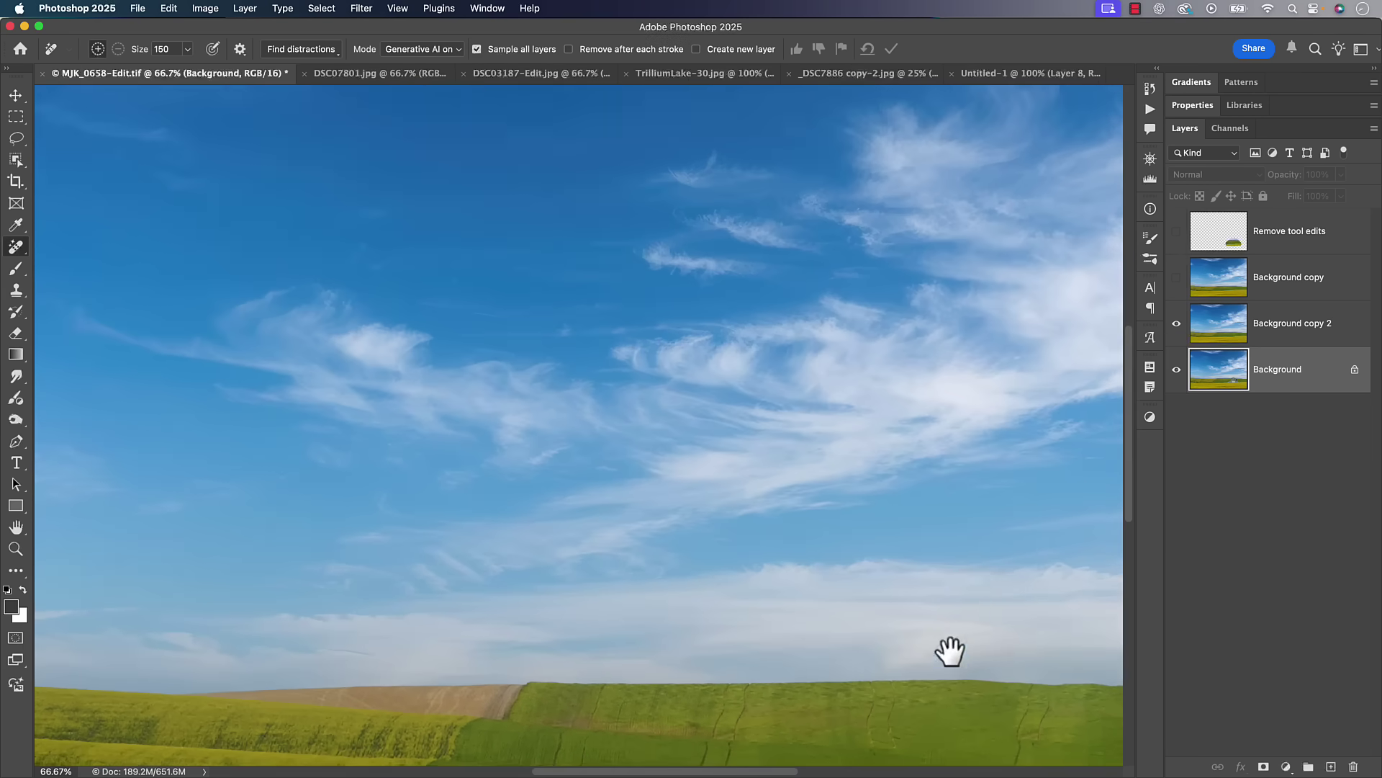
{"action": "mouse_move", "coordinate": [954, 648]}
{"action": "left_mouse_down"}
{"action": "mouse_move", "coordinate": [869, 357]}
{"action": "mouse_move", "coordinate": [756, 312]}
{"action": "left_mouse_up"}
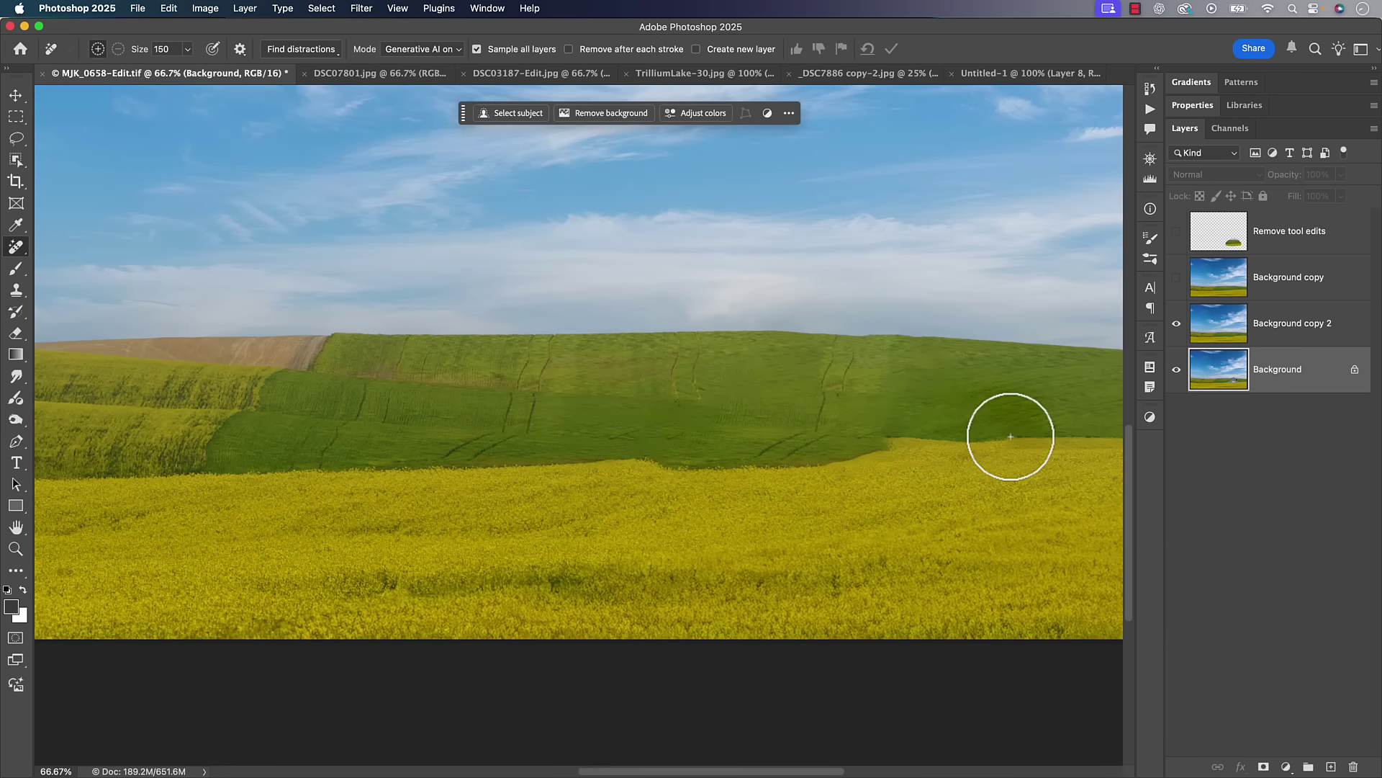
{"action": "key", "text": "super+plus"}
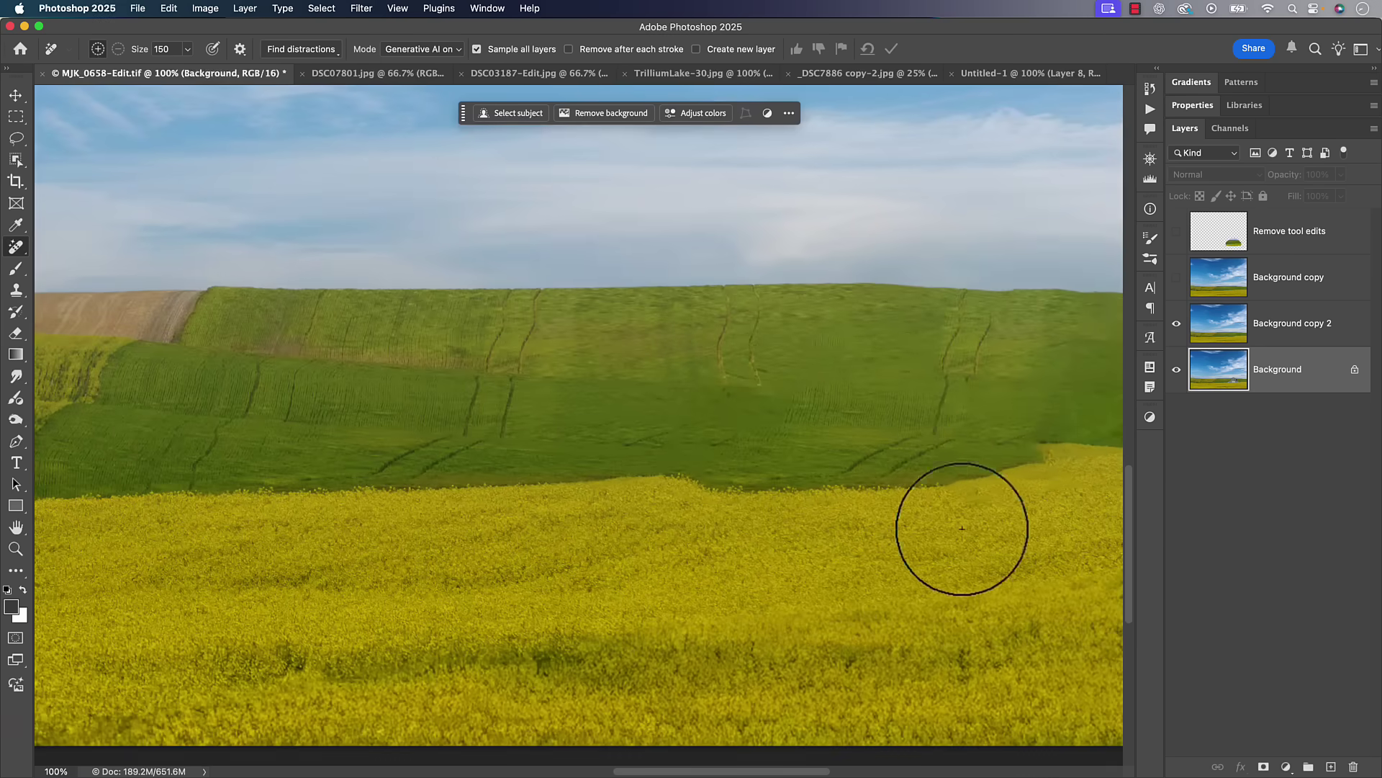
Step: Activate Background copy 2, then show Background copy and pan to compare the barn fills
{"action": "key", "text": "v"}
{"action": "key", "text": "alt+bracketright"}
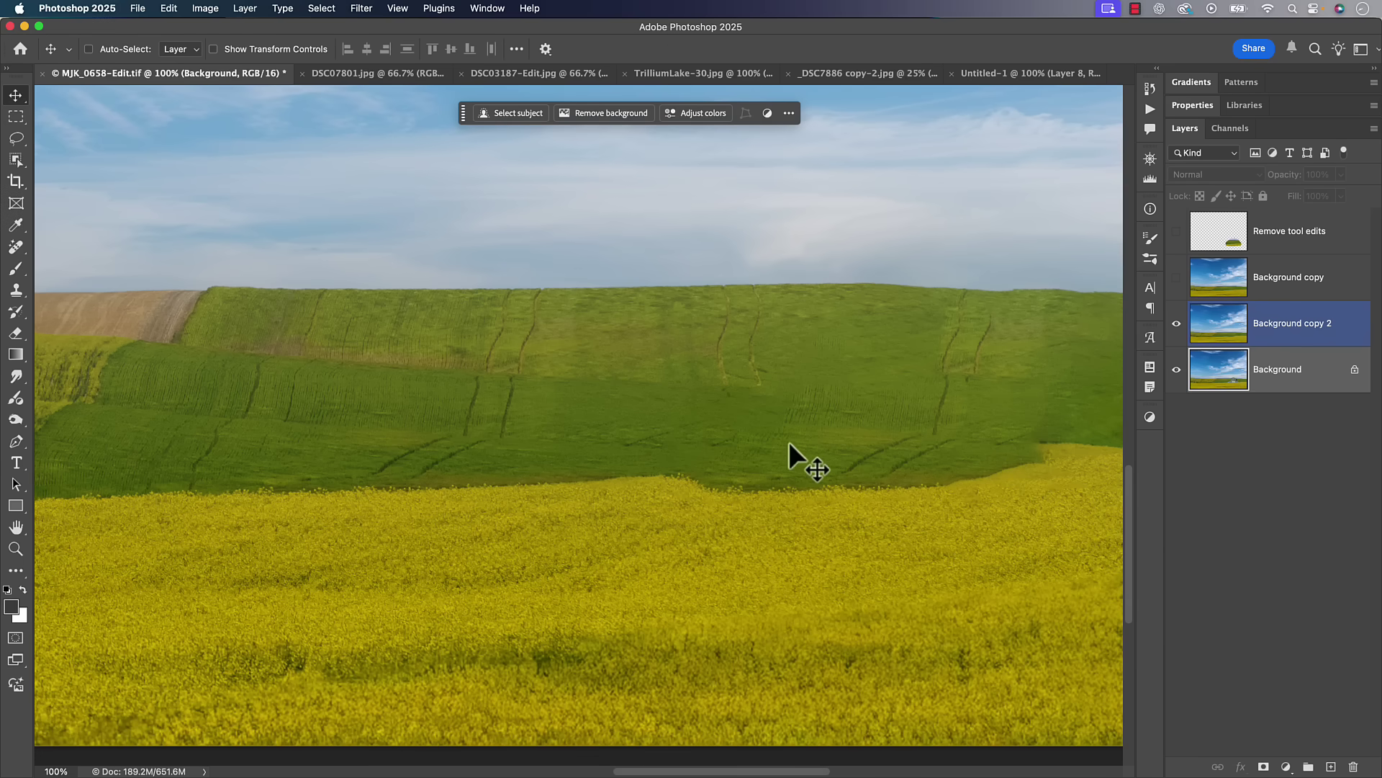
{"action": "left_click", "coordinate": [1176, 277]}
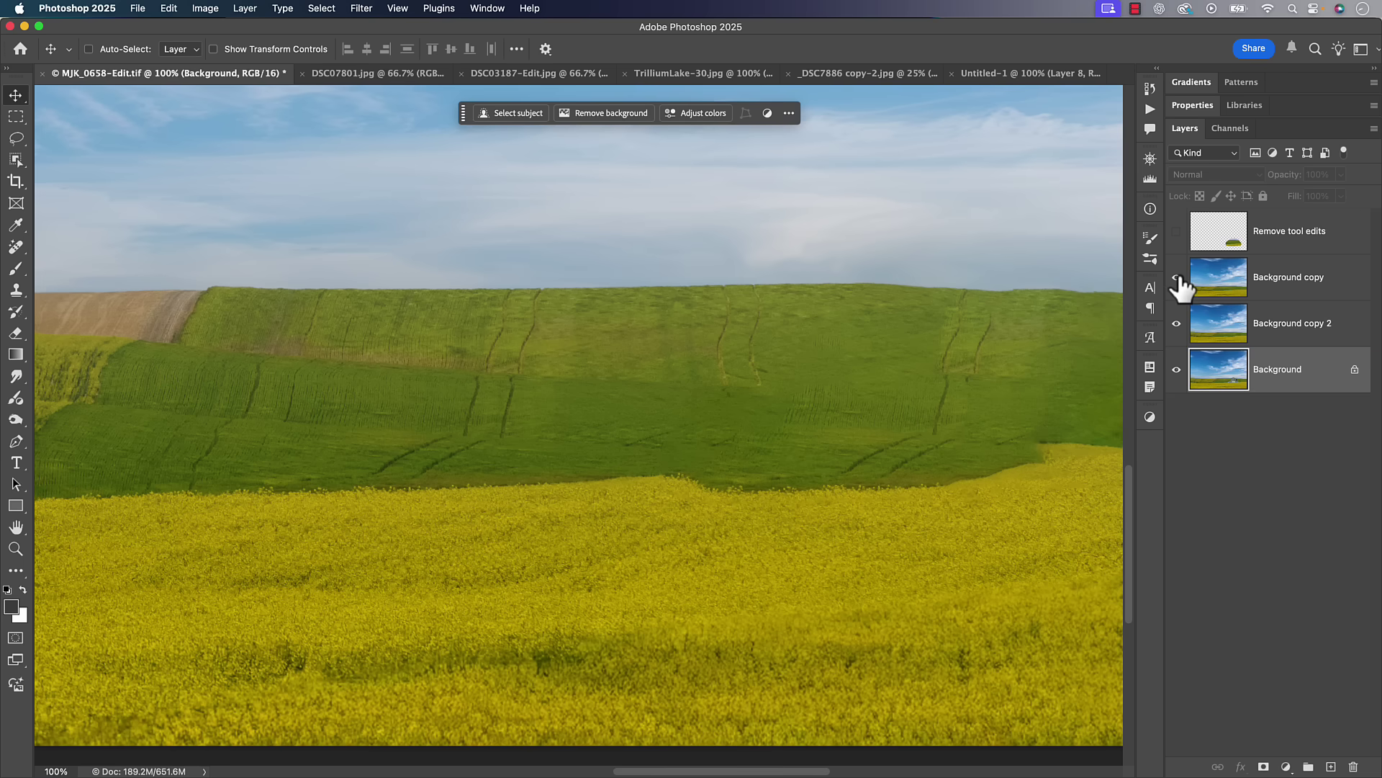
{"action": "left_click", "coordinate": [1176, 282]}
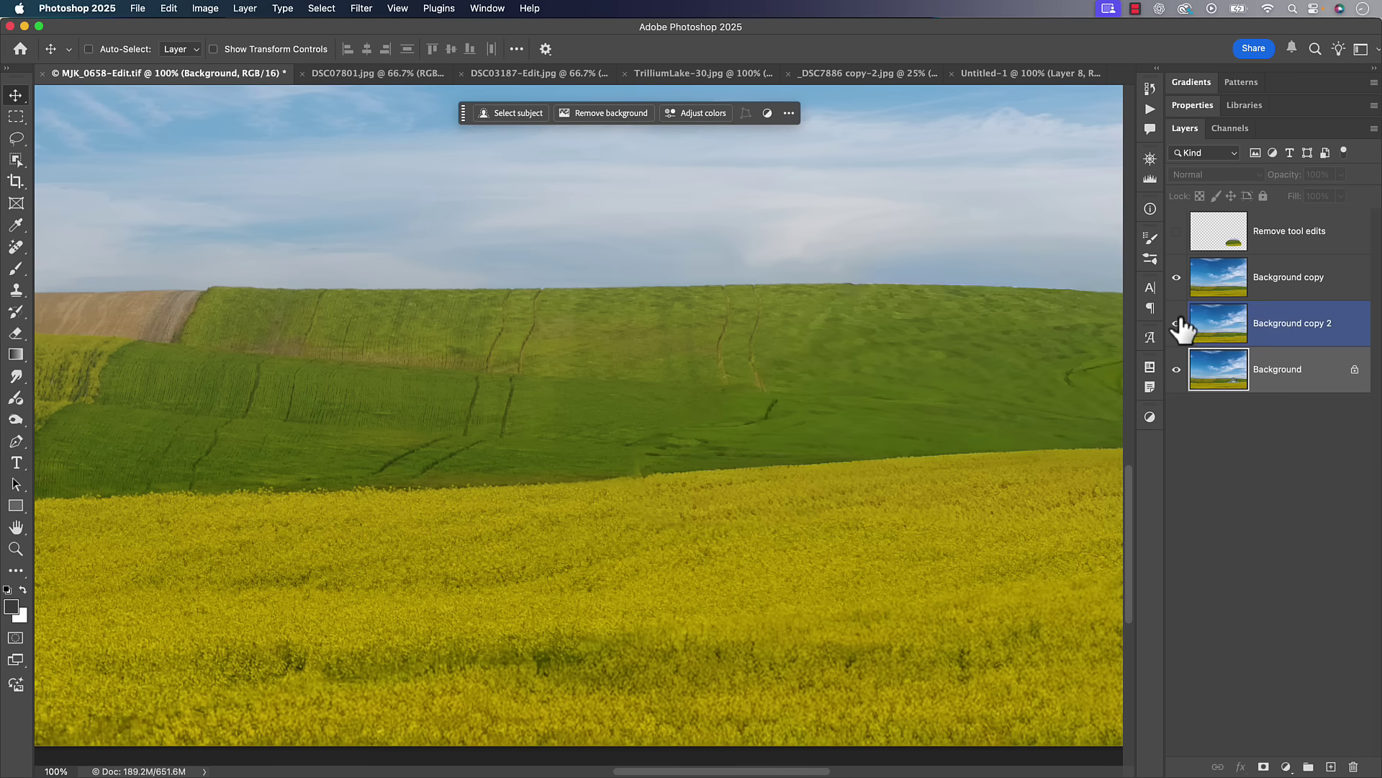
{"action": "left_click", "coordinate": [1072, 567], "text": "super"}
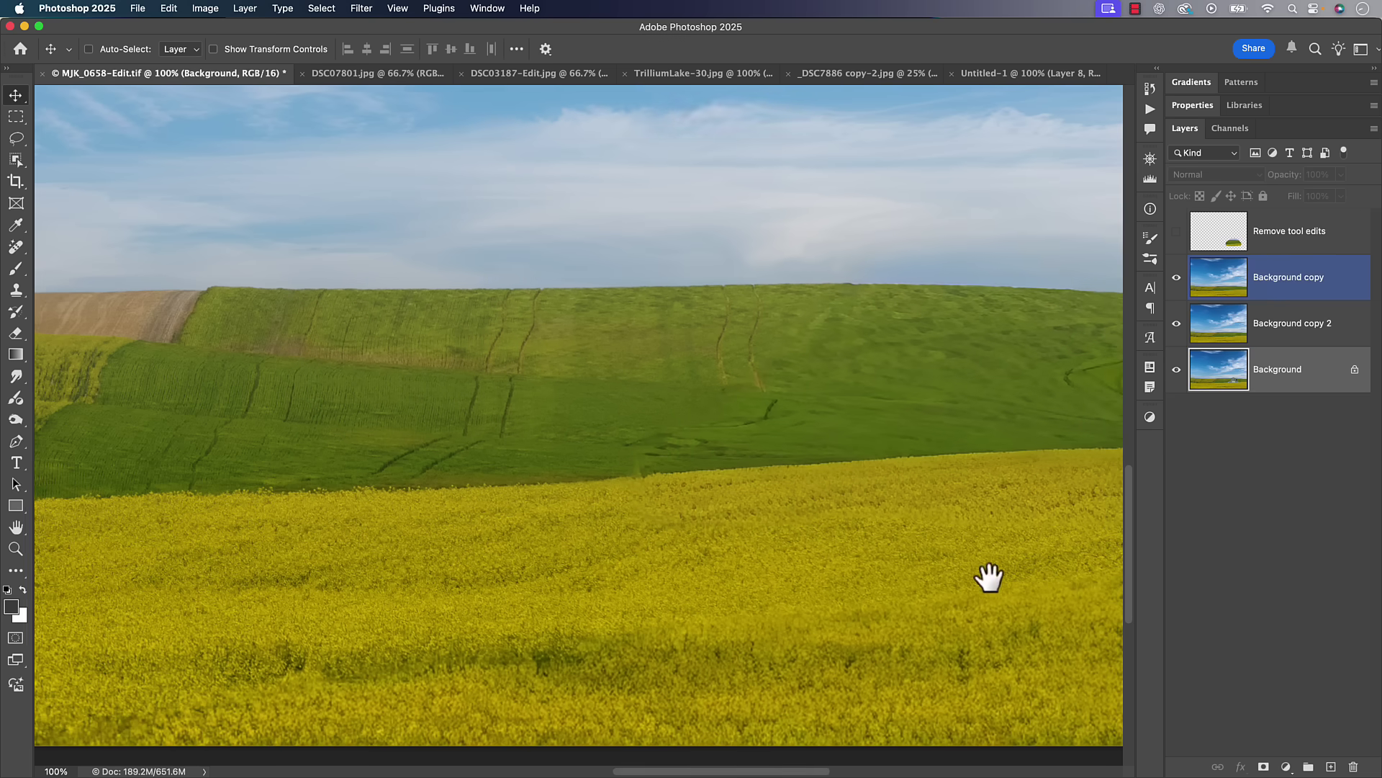
{"action": "left_click_drag", "start_coordinate": [988, 578], "coordinate": [825, 577]}
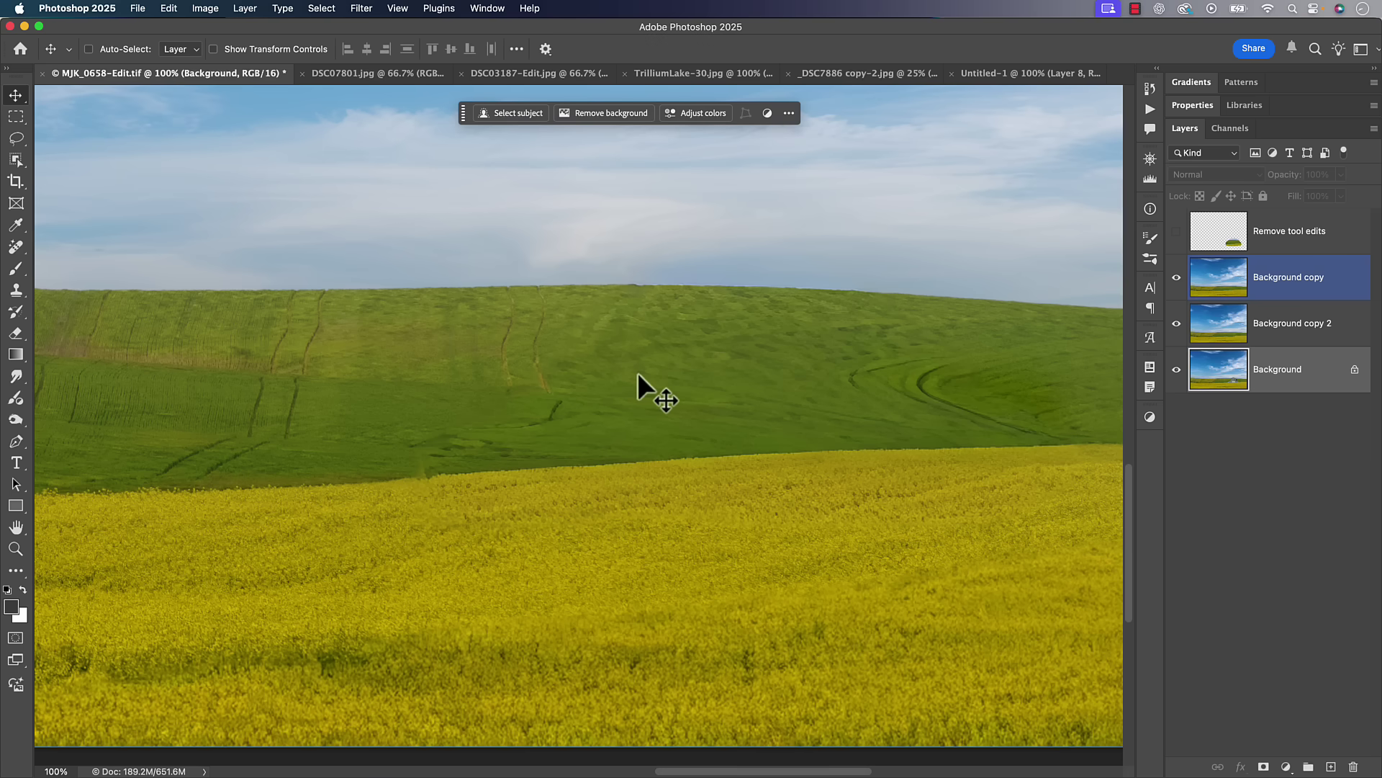
{"action": "left_click", "coordinate": [1176, 232]}
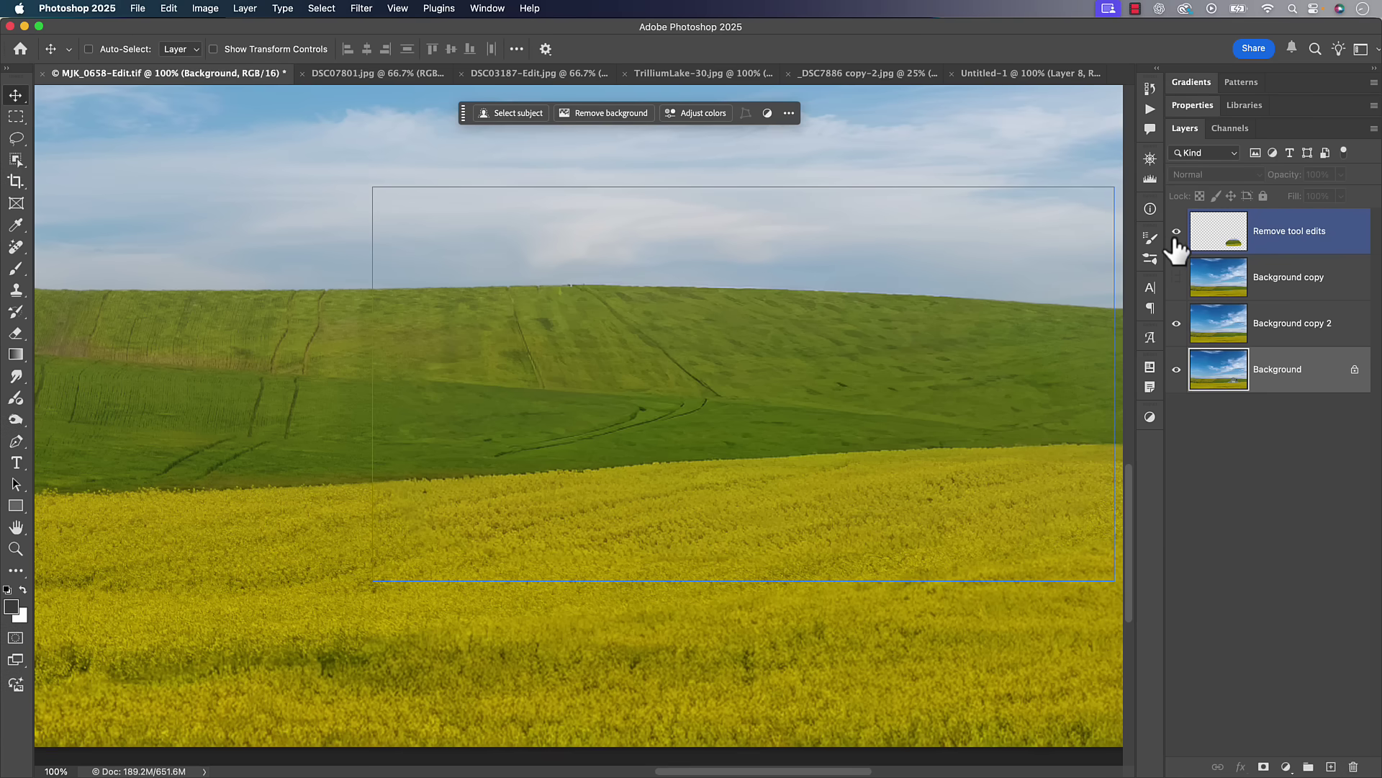
{"action": "left_click_drag", "start_coordinate": [1176, 240], "coordinate": [1182, 345]}
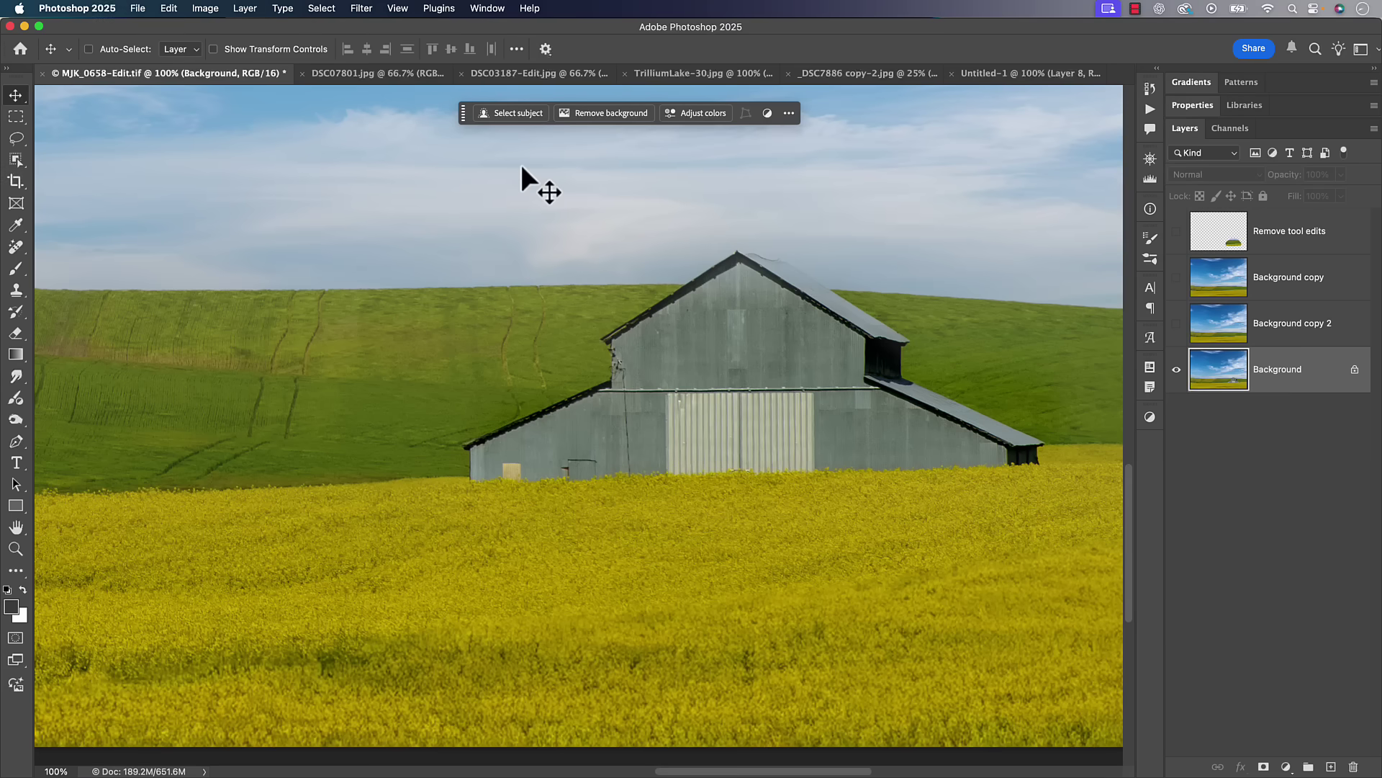
{"action": "key", "text": "l"}
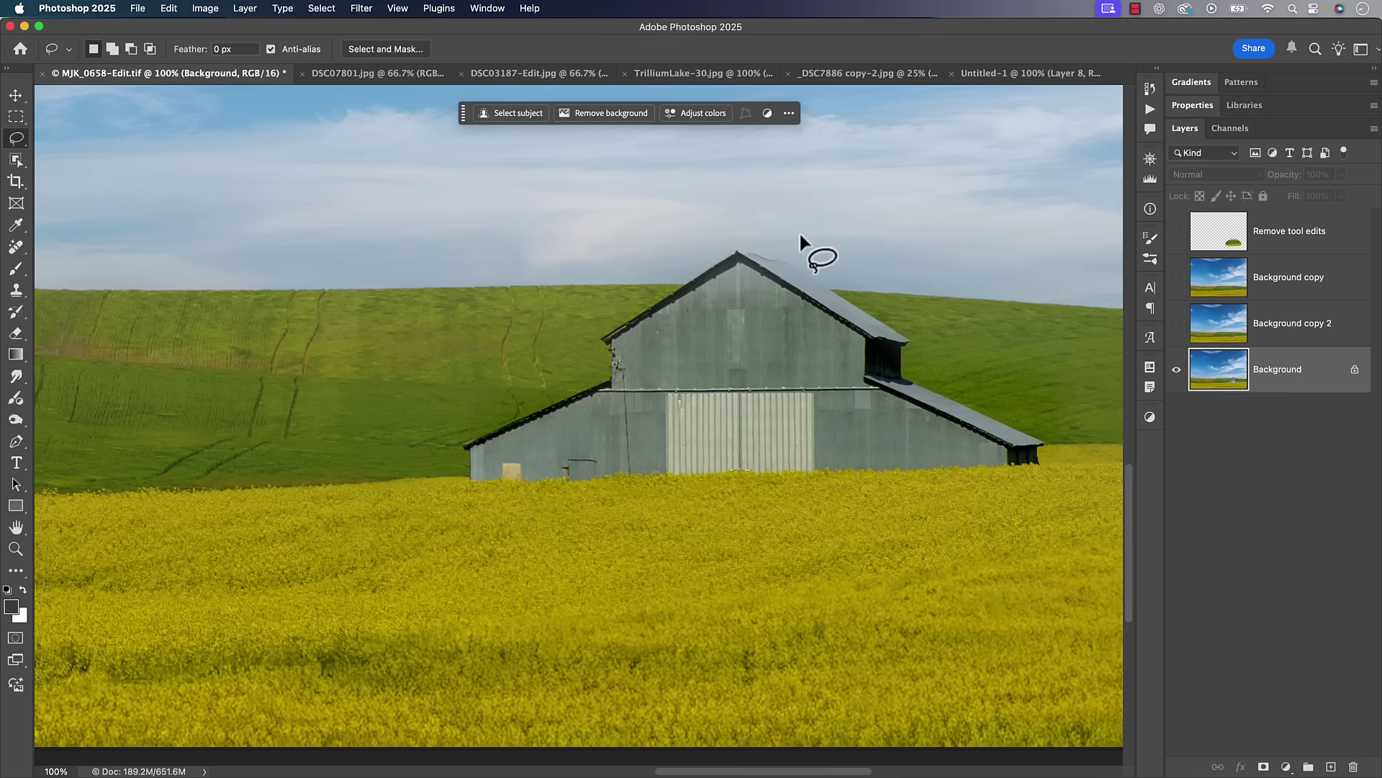
{"action": "left_click_drag", "start_coordinate": [803, 235], "coordinate": [784, 235]}
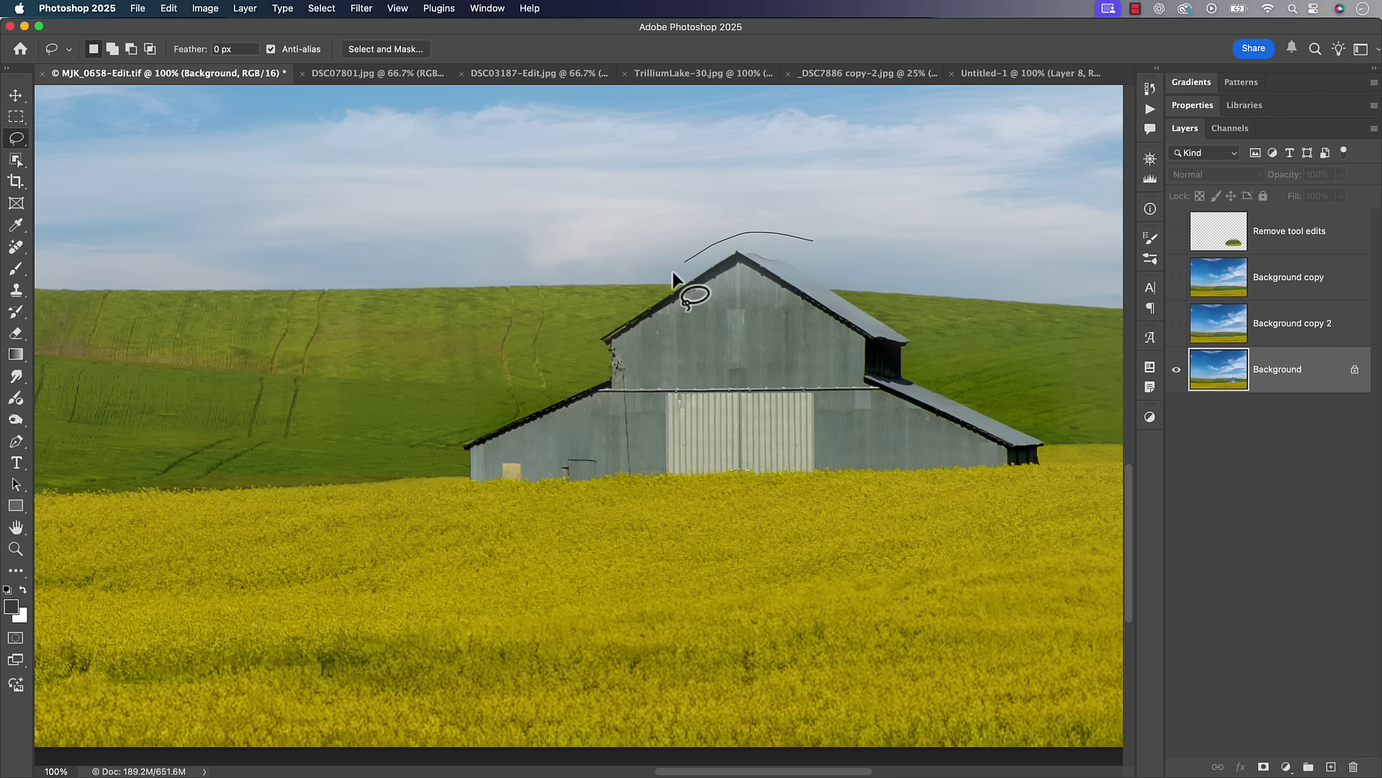
{"action": "left_click_drag", "start_coordinate": [674, 278], "coordinate": [617, 322]}
{"action": "left_click_drag", "start_coordinate": [660, 490], "coordinate": [940, 486]}
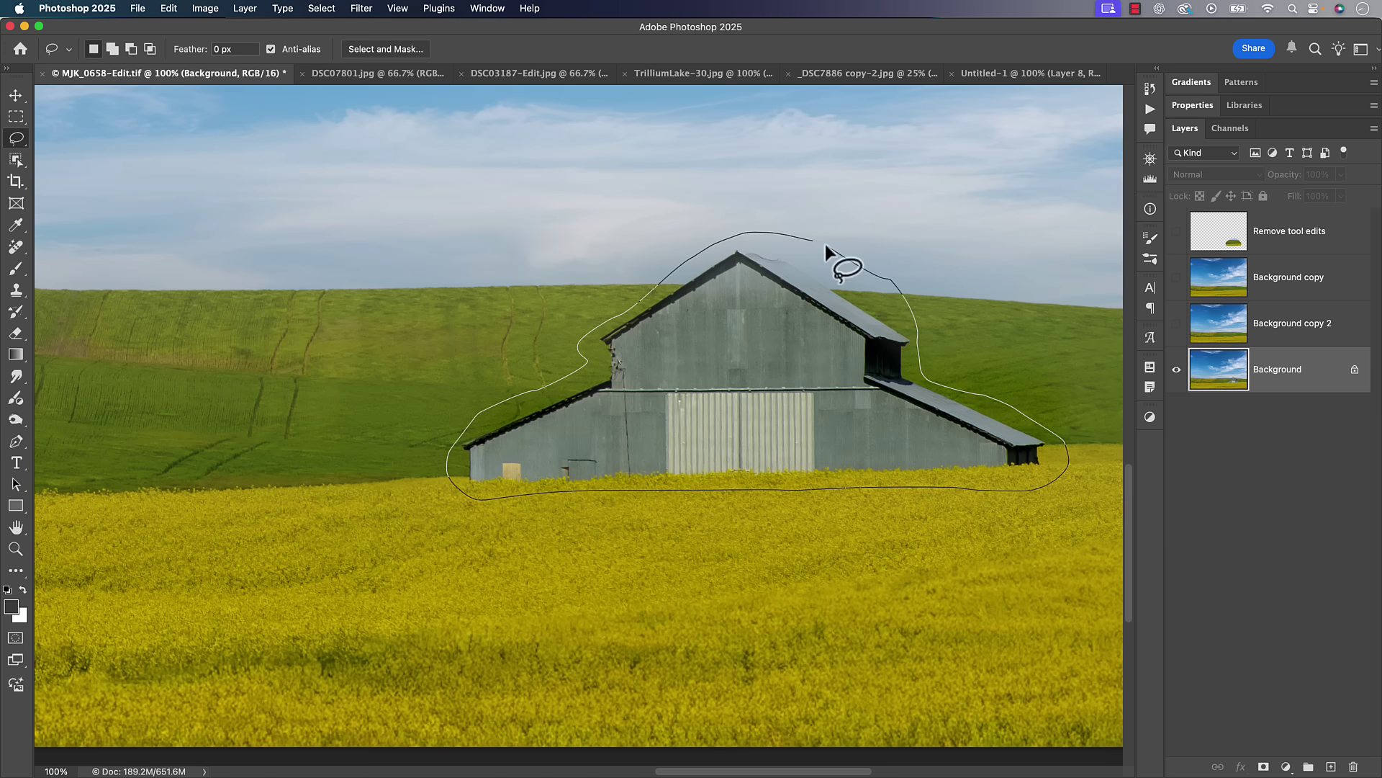
{"action": "left_click_drag", "start_coordinate": [800, 238], "coordinate": [798, 236]}
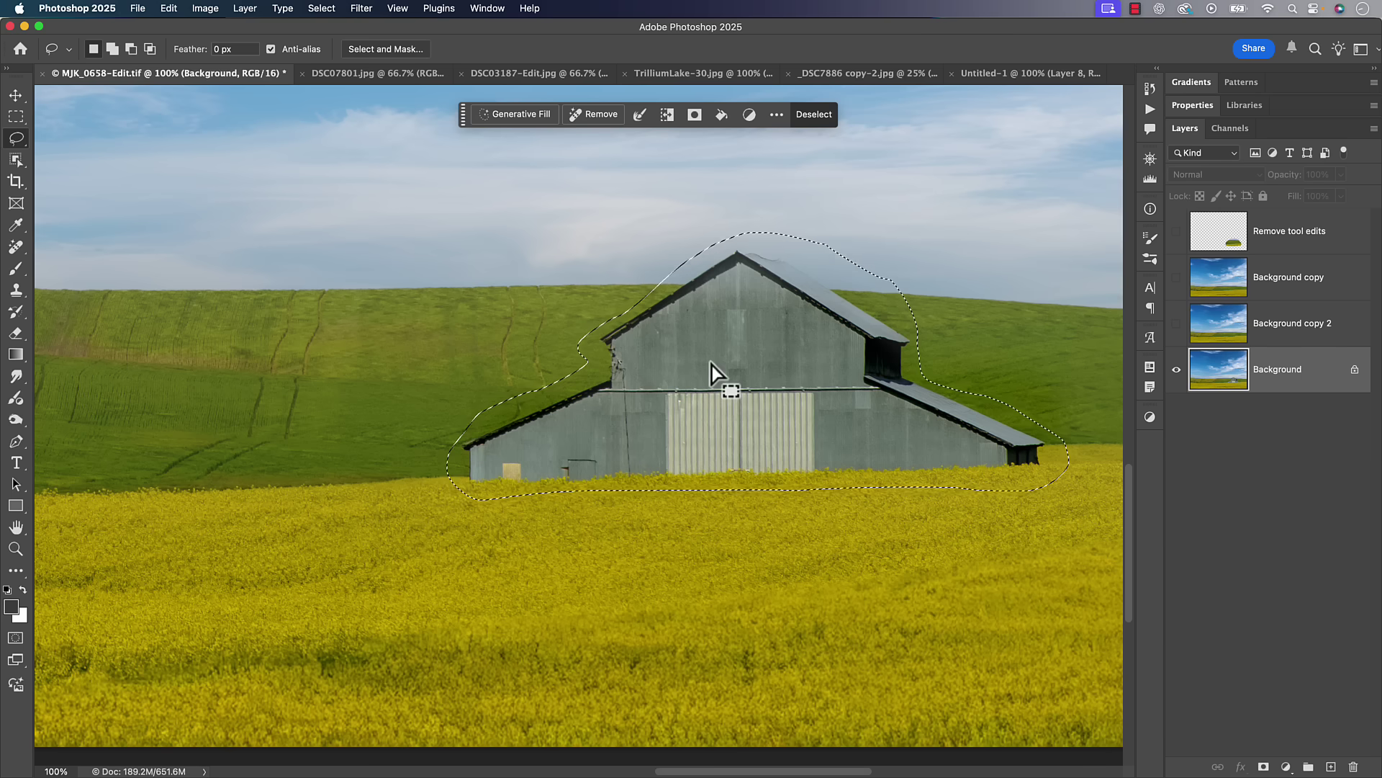
{"action": "key", "text": "super+d"}
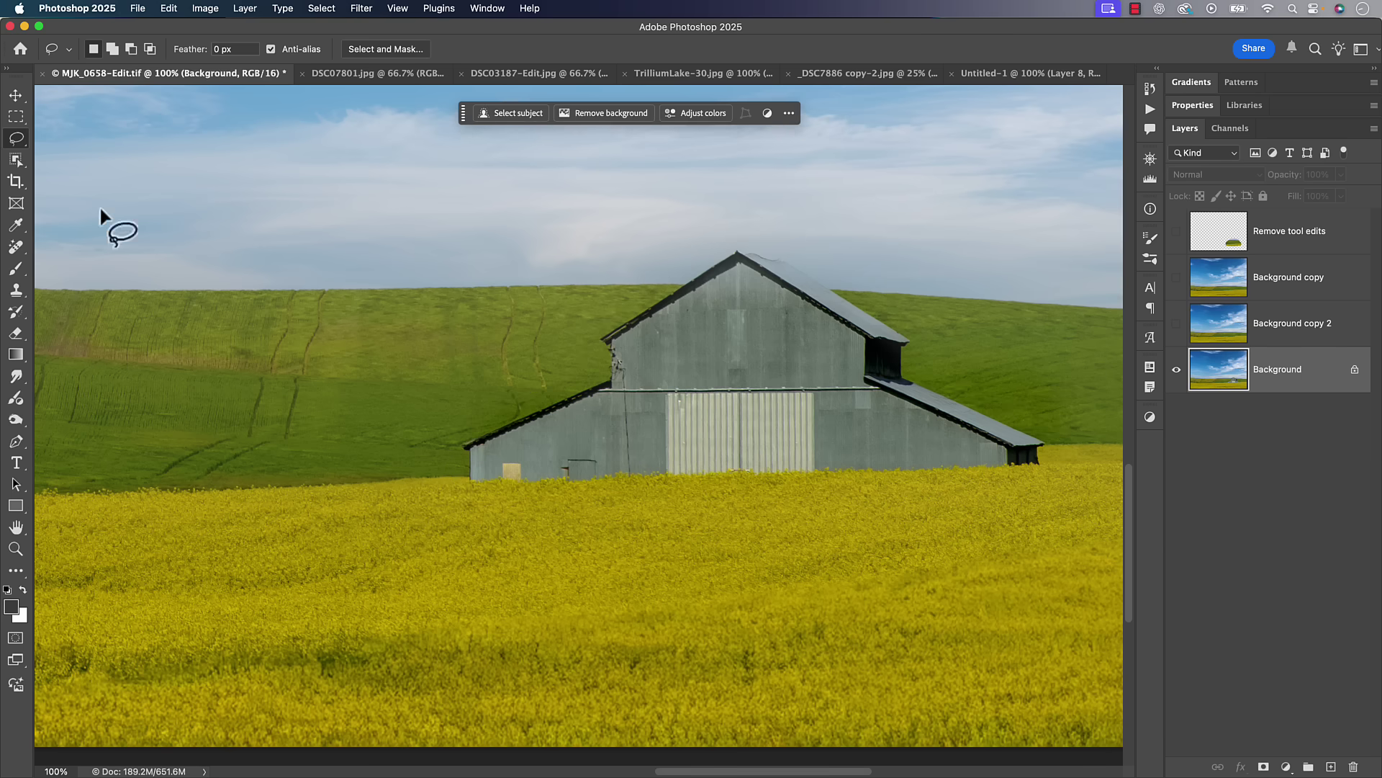
Step: Try selecting the barn with the Object Selection Tool, then deselect it
{"action": "left_click", "coordinate": [16, 159]}
{"action": "left_click", "coordinate": [65, 151]}
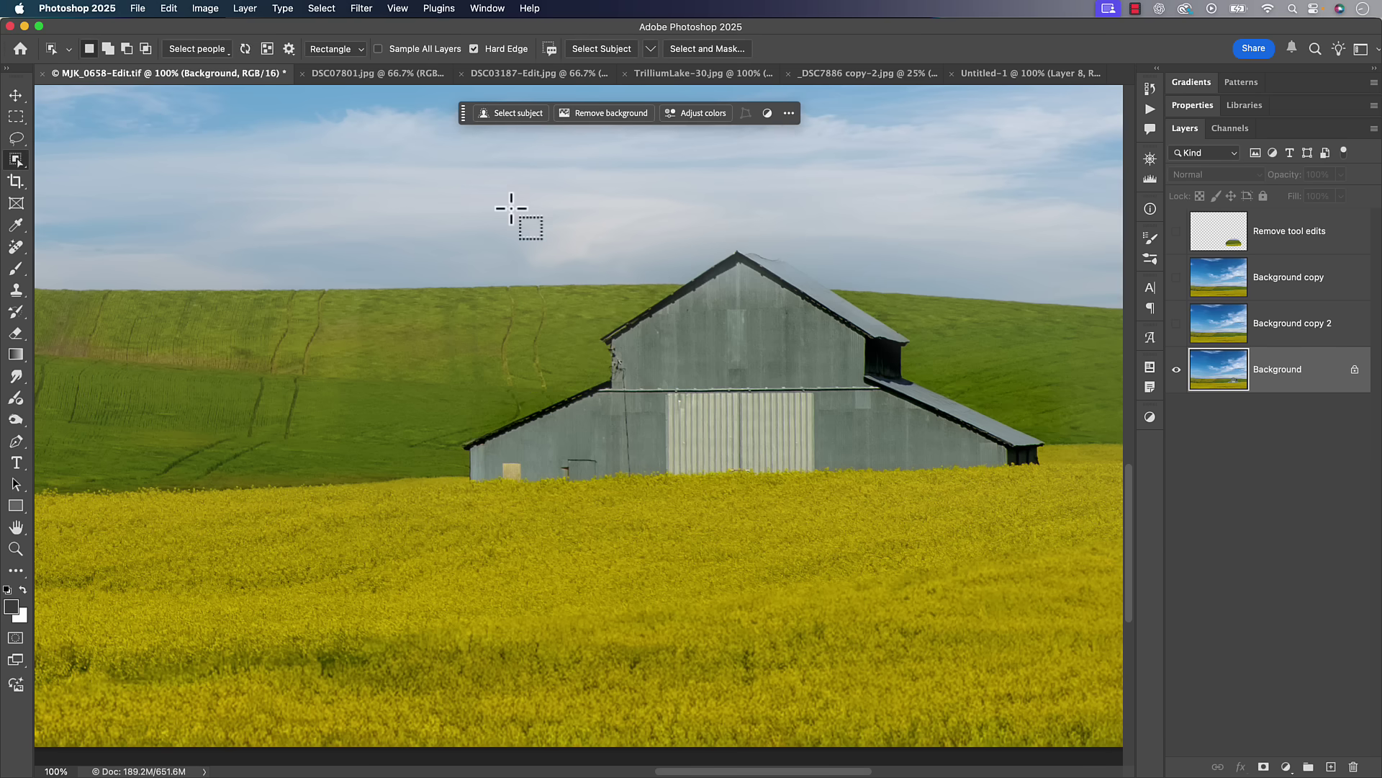
{"action": "left_click_drag", "start_coordinate": [424, 202], "coordinate": [1059, 510]}
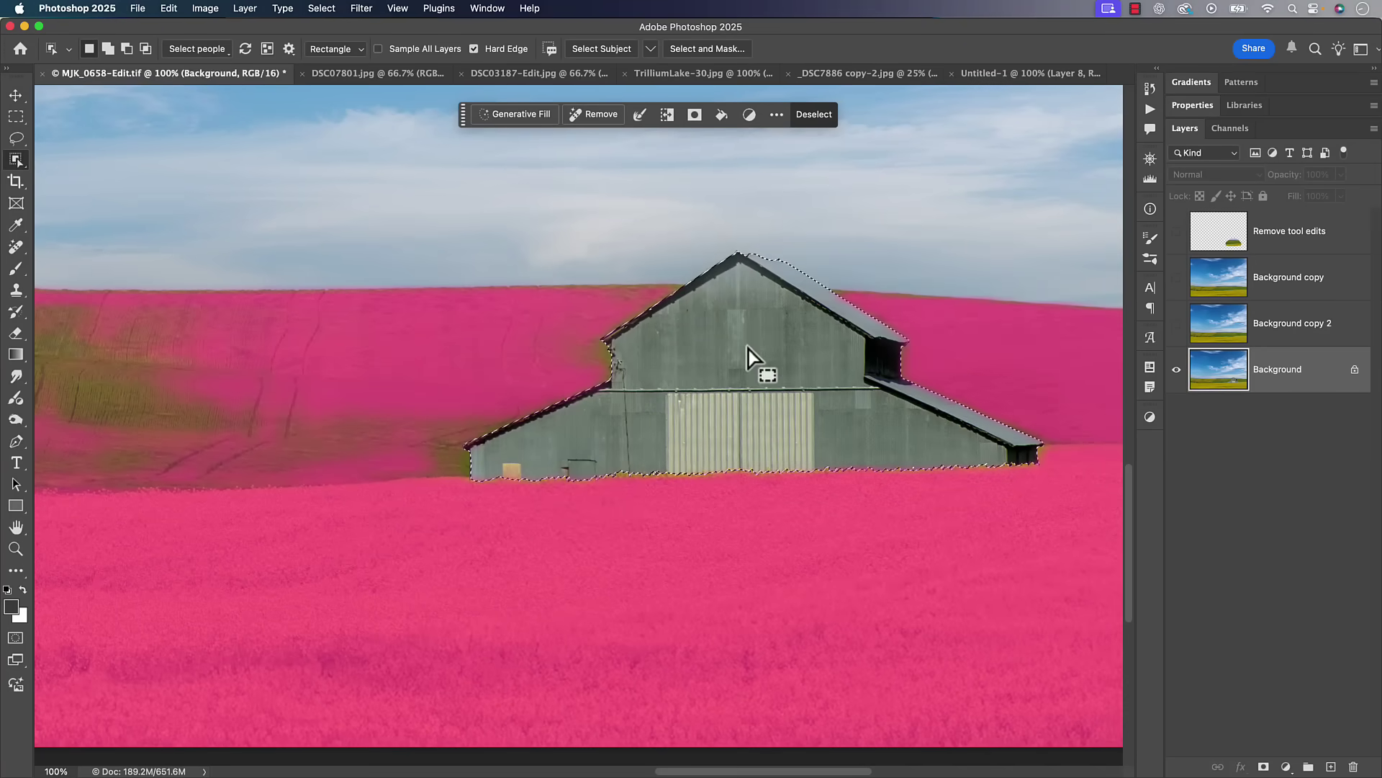
{"action": "key", "text": "super+d"}
{"action": "key", "text": "super+z"}
{"action": "key", "text": "super+d"}
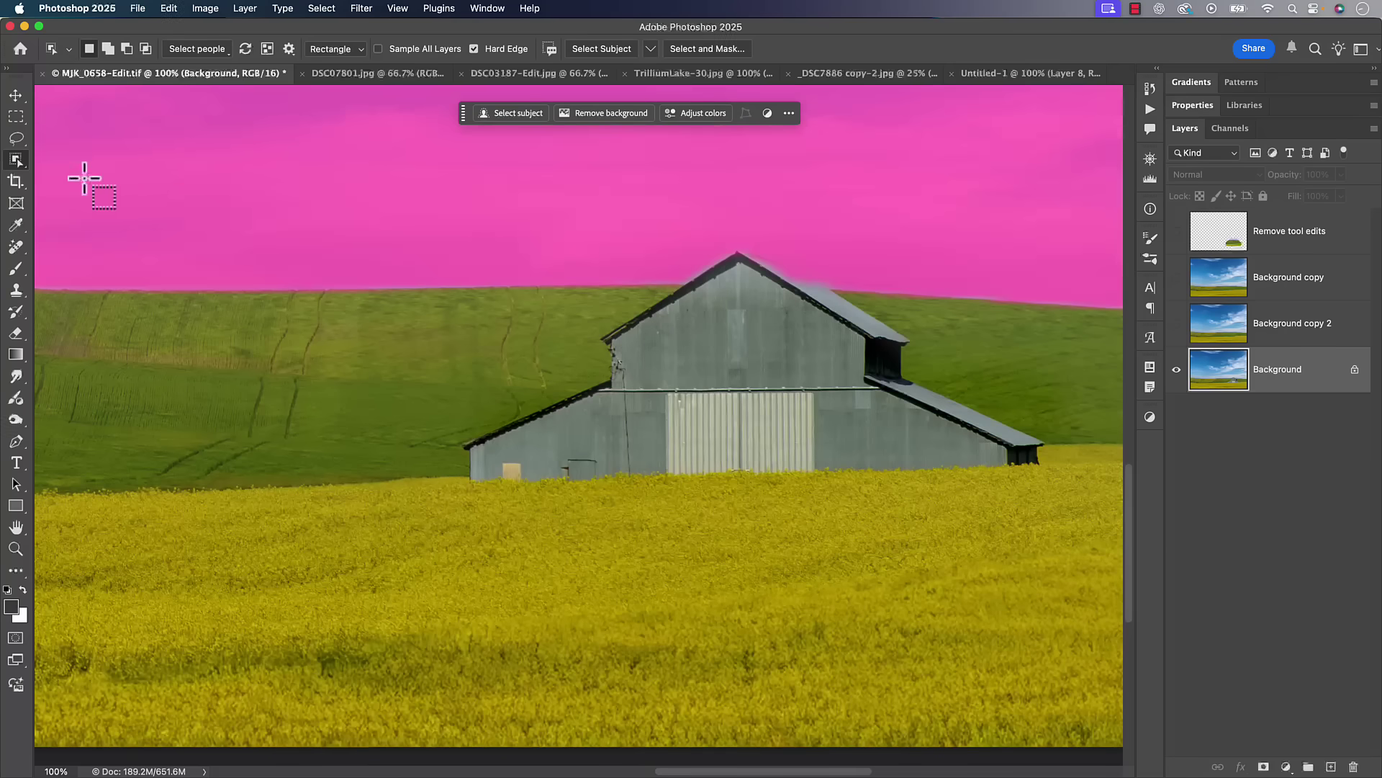
Step: Lasso around the barn, erase it with the task bar's Remove, and switch to DSC07801.jpg
{"action": "left_click", "coordinate": [16, 138]}
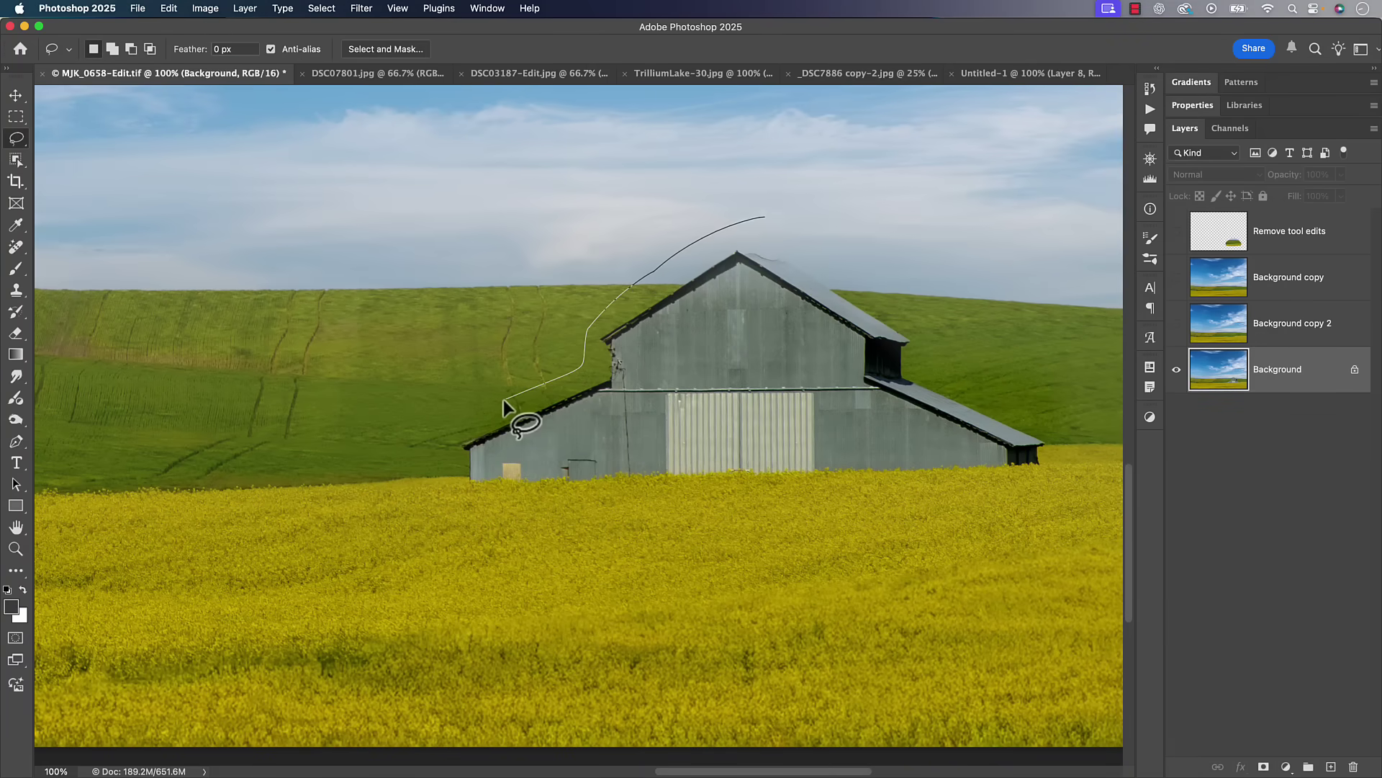
{"action": "mouse_move", "coordinate": [503, 400]}
{"action": "left_mouse_down"}
{"action": "mouse_move", "coordinate": [445, 461]}
{"action": "mouse_move", "coordinate": [494, 508]}
{"action": "mouse_move", "coordinate": [1024, 486]}
{"action": "left_mouse_up"}
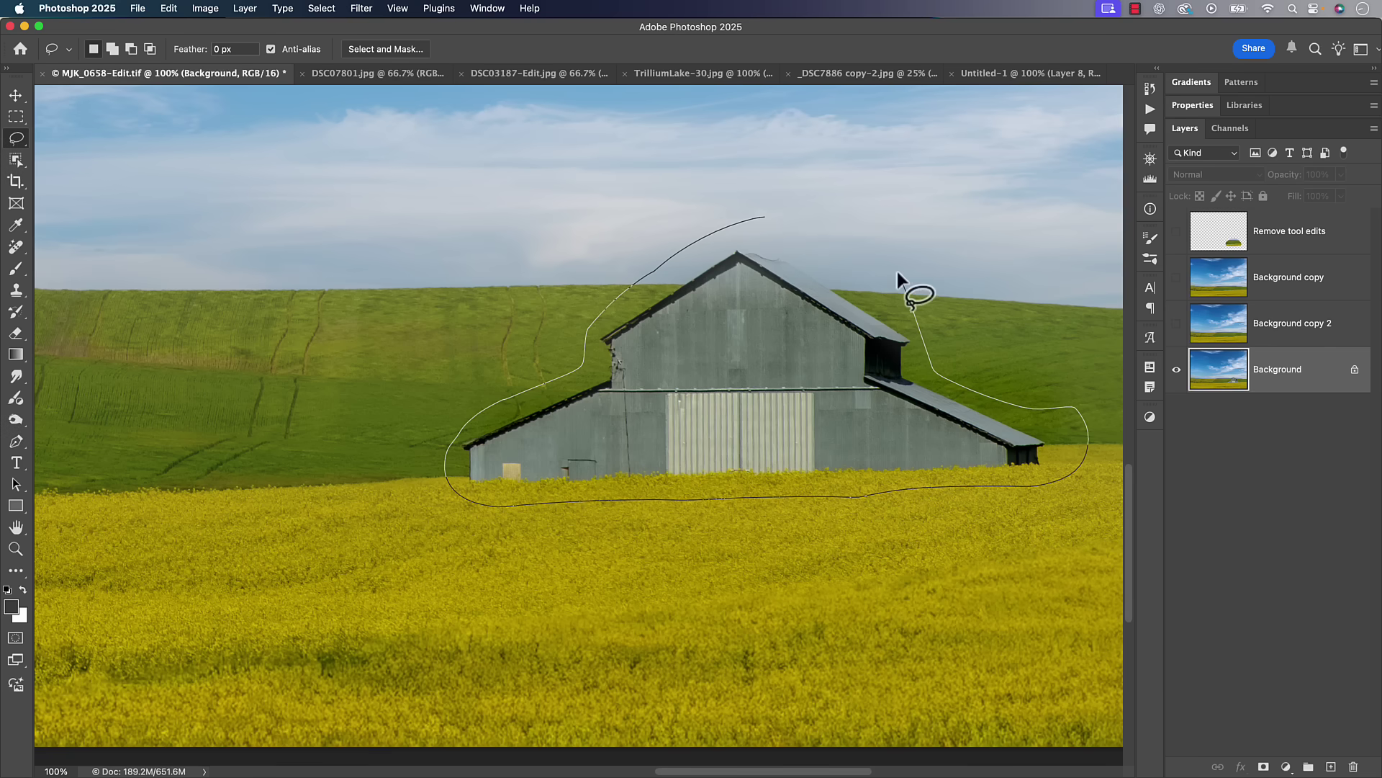
{"action": "left_click_drag", "start_coordinate": [770, 228], "coordinate": [757, 216]}
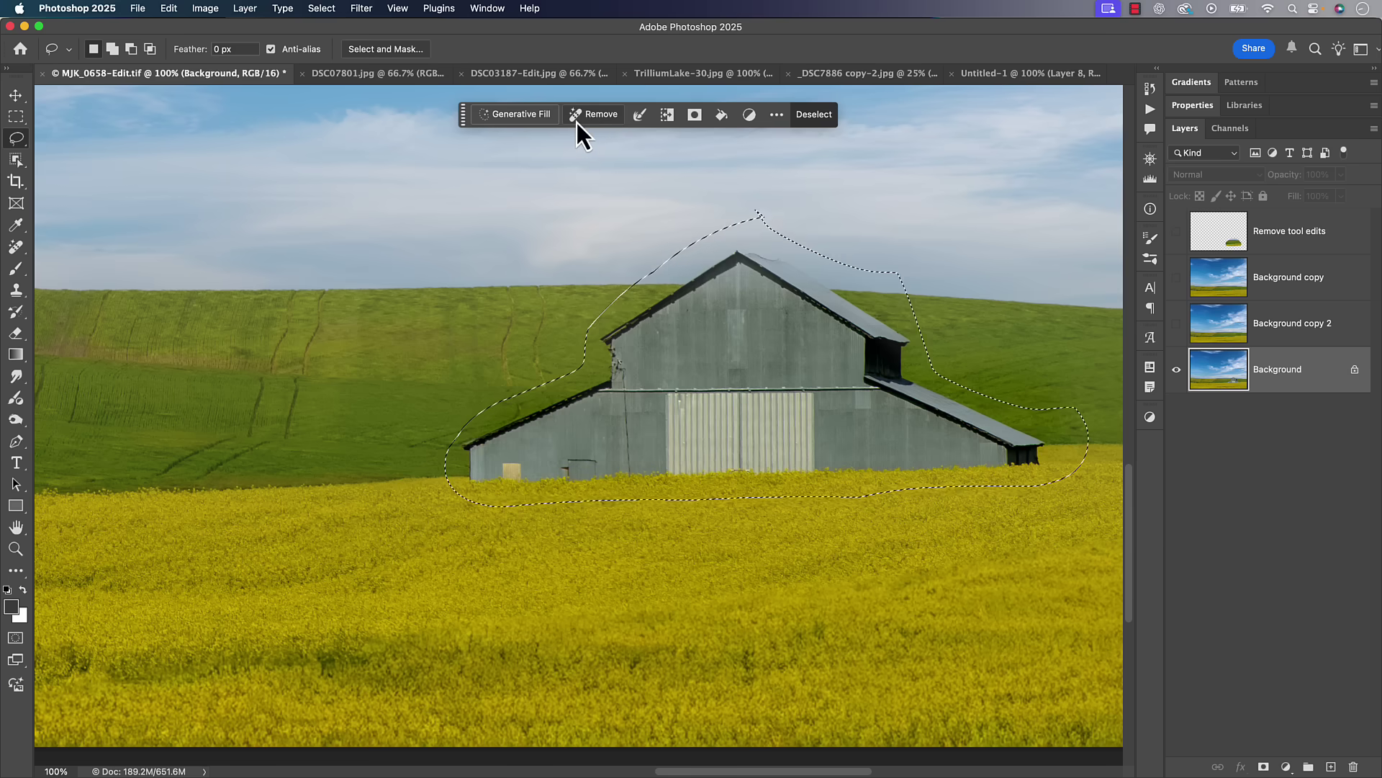
{"action": "left_click", "coordinate": [599, 119]}
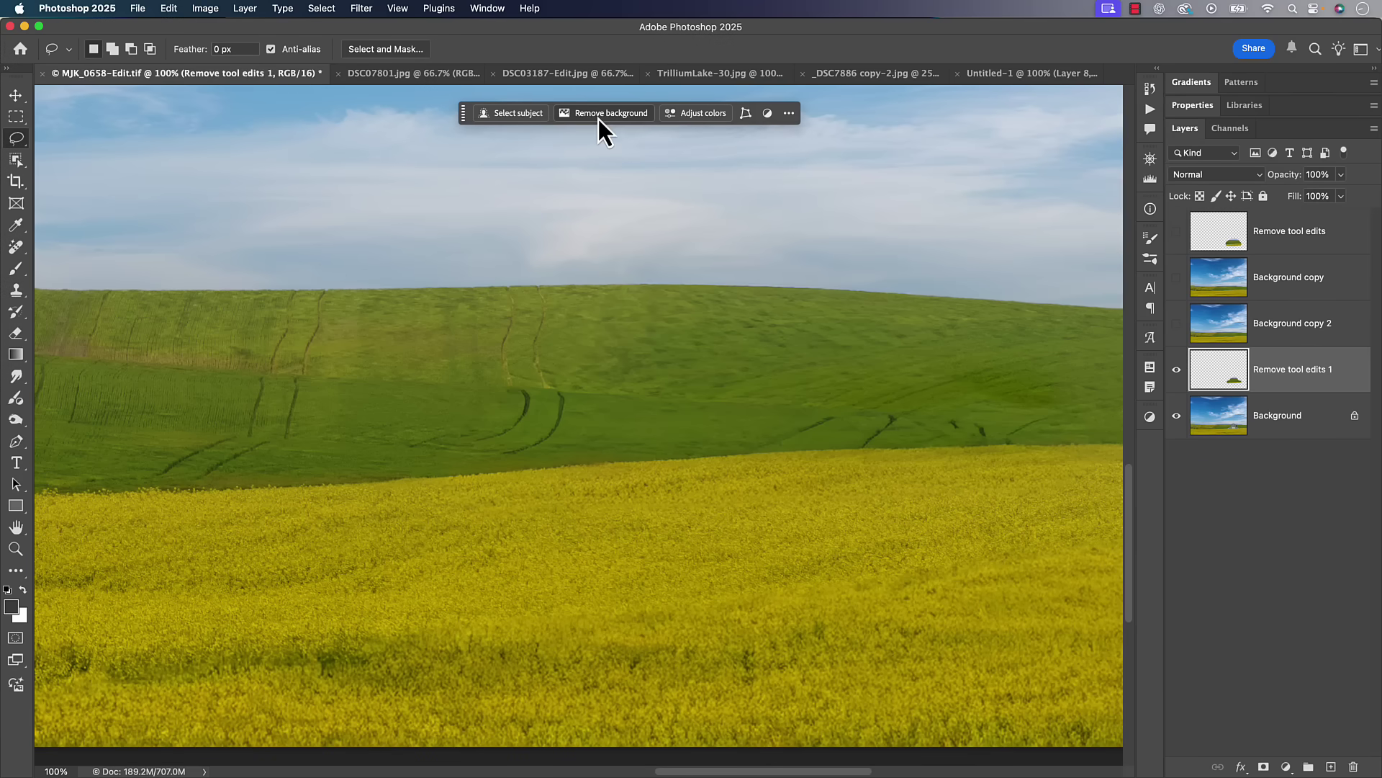
{"action": "left_click", "coordinate": [421, 75]}
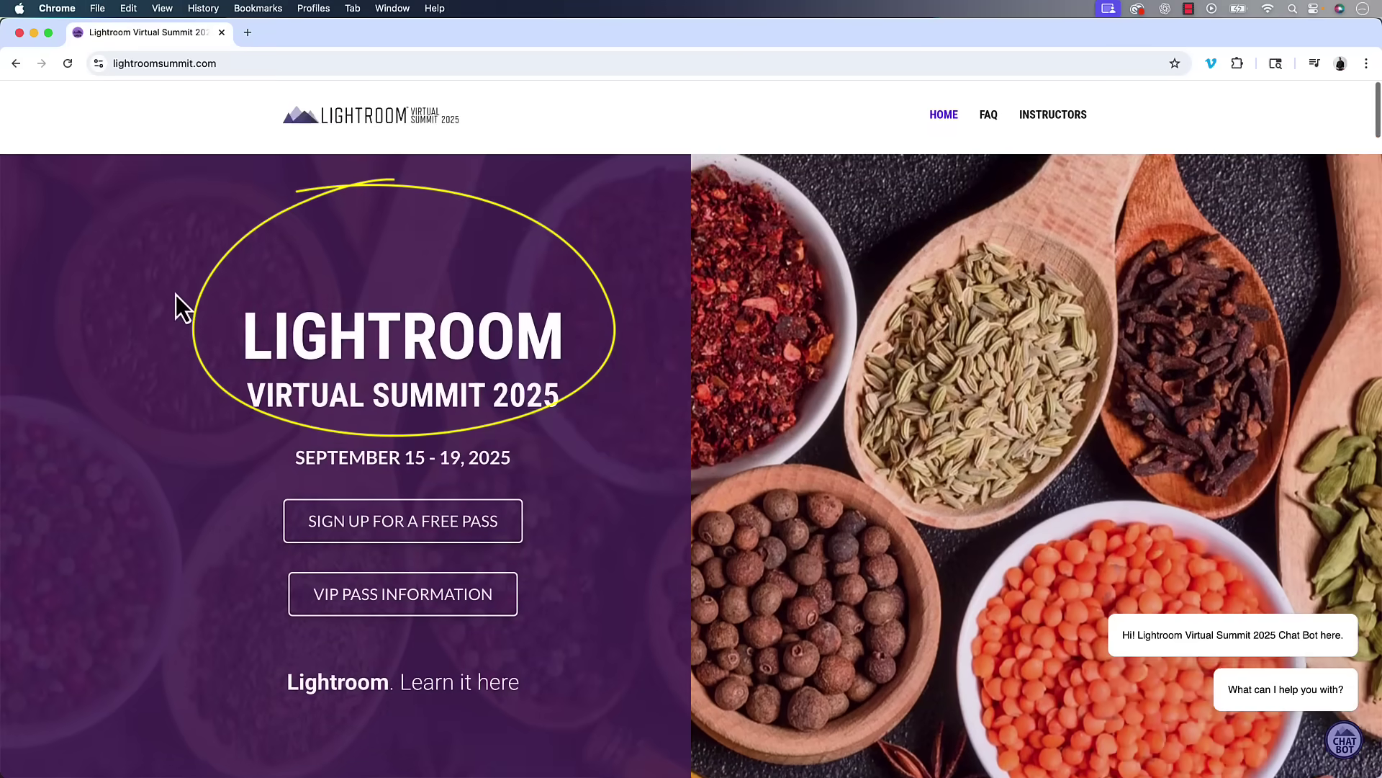
Step: Browse lightroomsummit.com to the Instructors list and expand the first instructor's 'will be teaching' classes
{"action": "scroll", "coordinate": [176, 295], "scroll_direction": "down", "scroll_amount": 4}
{"action": "scroll", "coordinate": [176, 296], "scroll_direction": "down", "scroll_amount": 8}
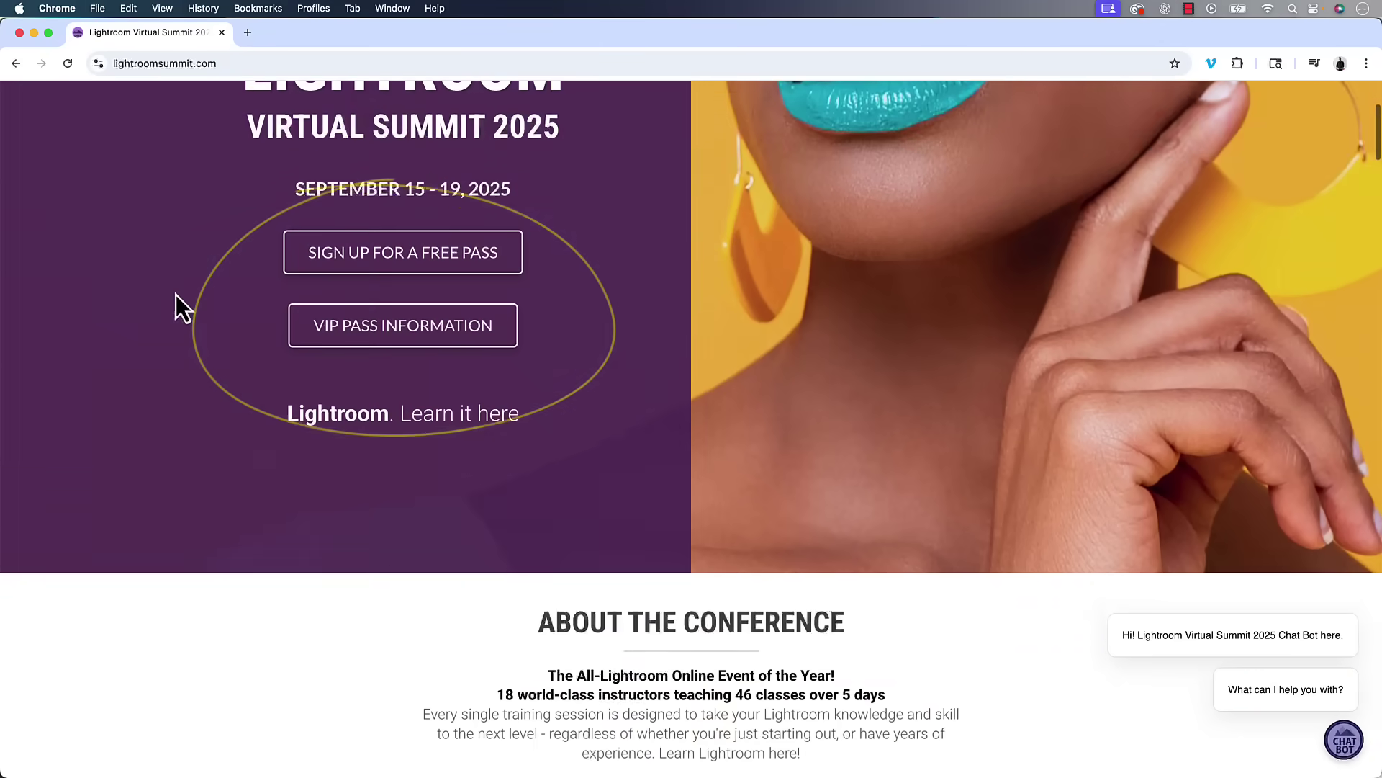
{"action": "scroll", "coordinate": [175, 295], "scroll_direction": "down", "scroll_amount": 7}
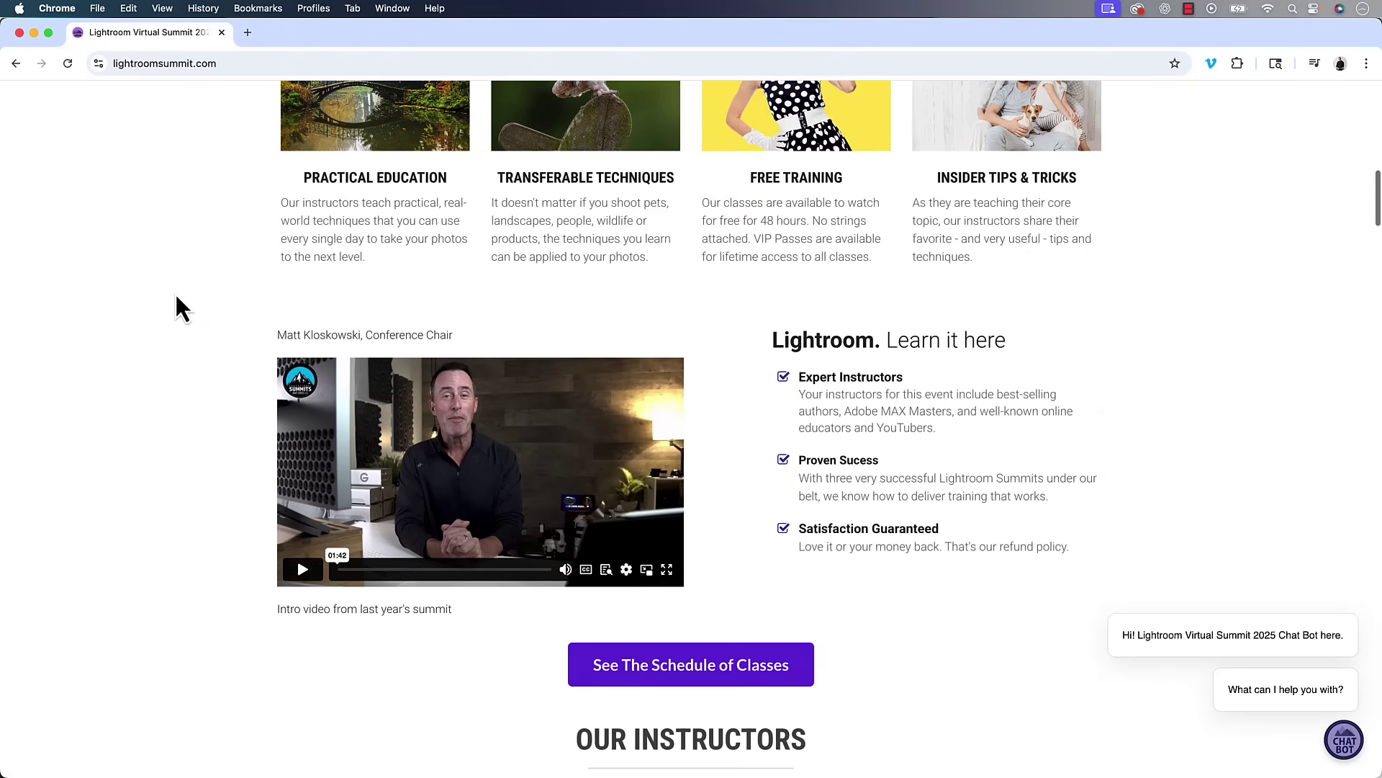
{"action": "scroll", "coordinate": [176, 295], "scroll_direction": "down", "scroll_amount": 8}
{"action": "scroll", "coordinate": [175, 292], "scroll_direction": "down", "scroll_amount": 10}
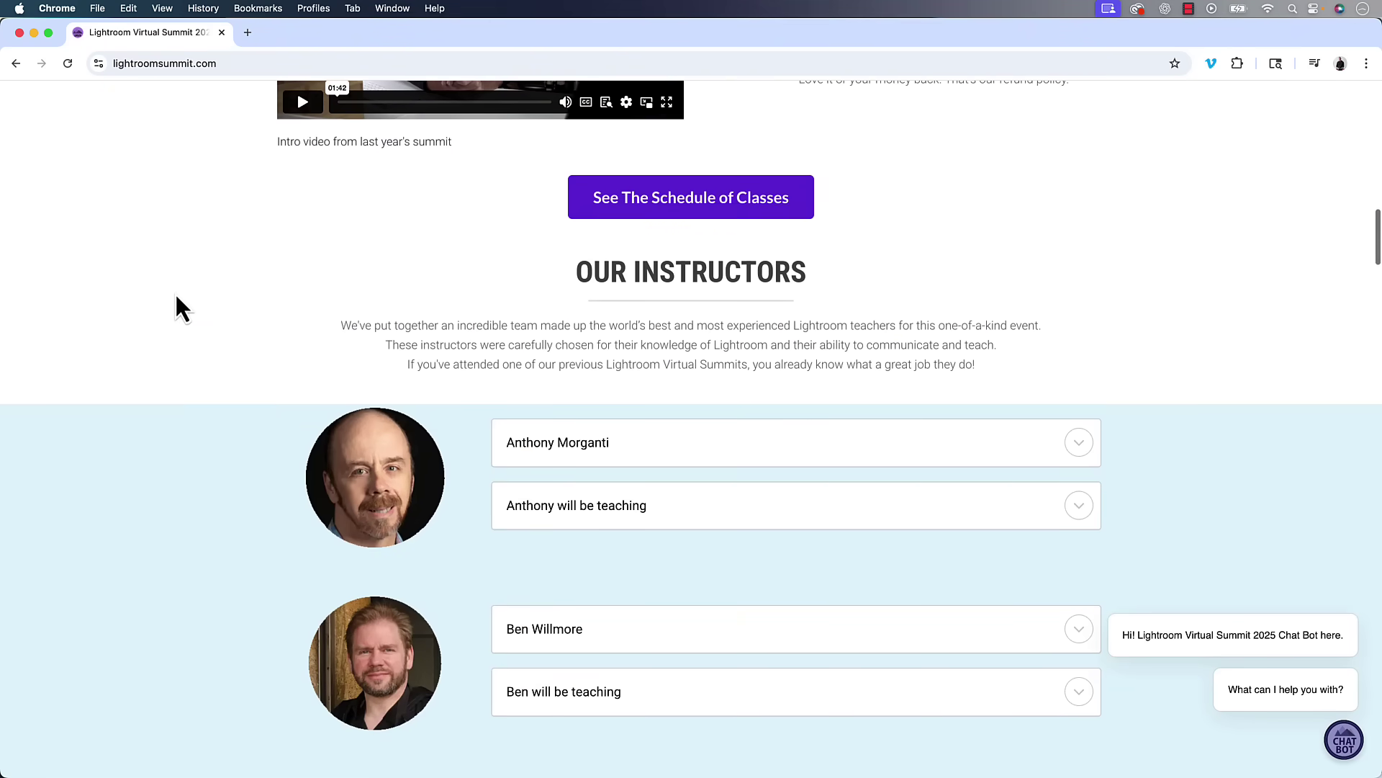
{"action": "scroll", "coordinate": [175, 292], "scroll_direction": "down", "scroll_amount": 15}
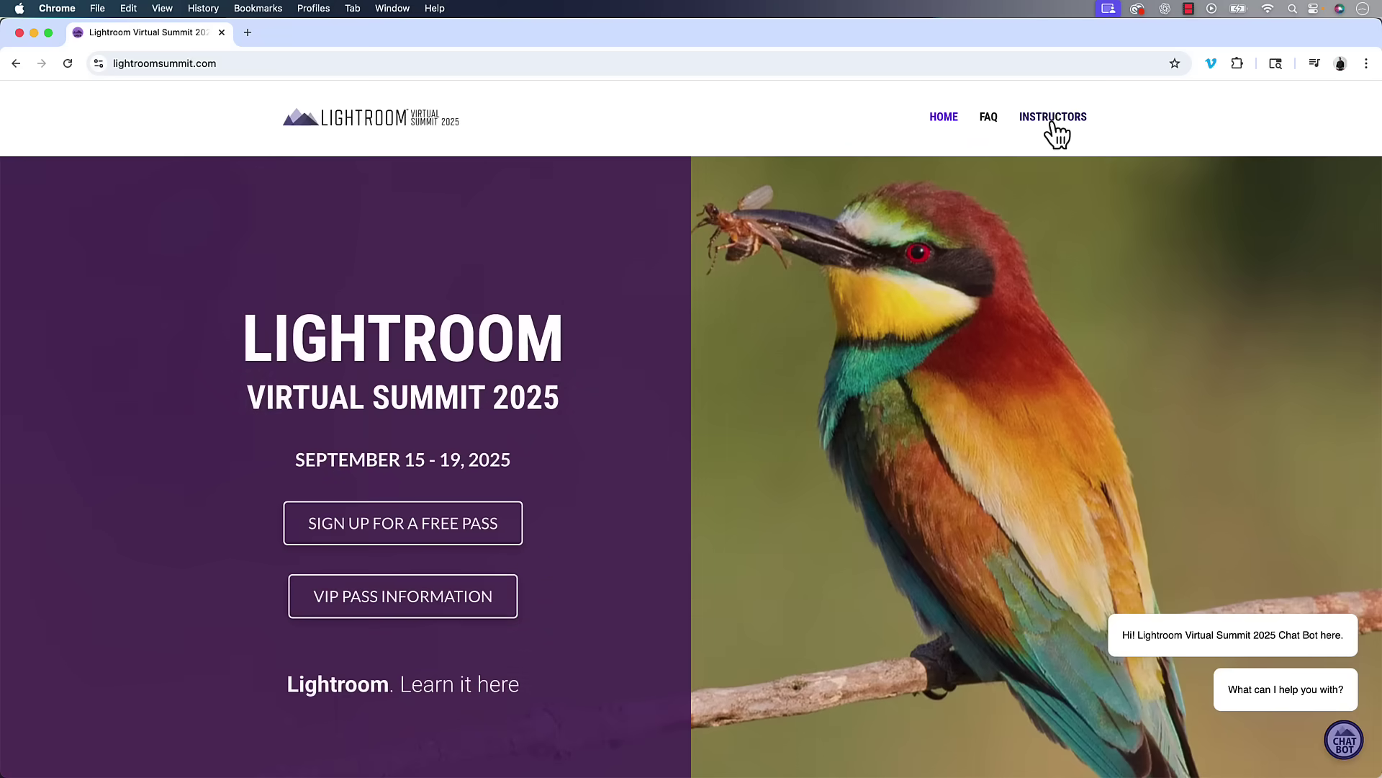
{"action": "left_click", "coordinate": [1052, 117]}
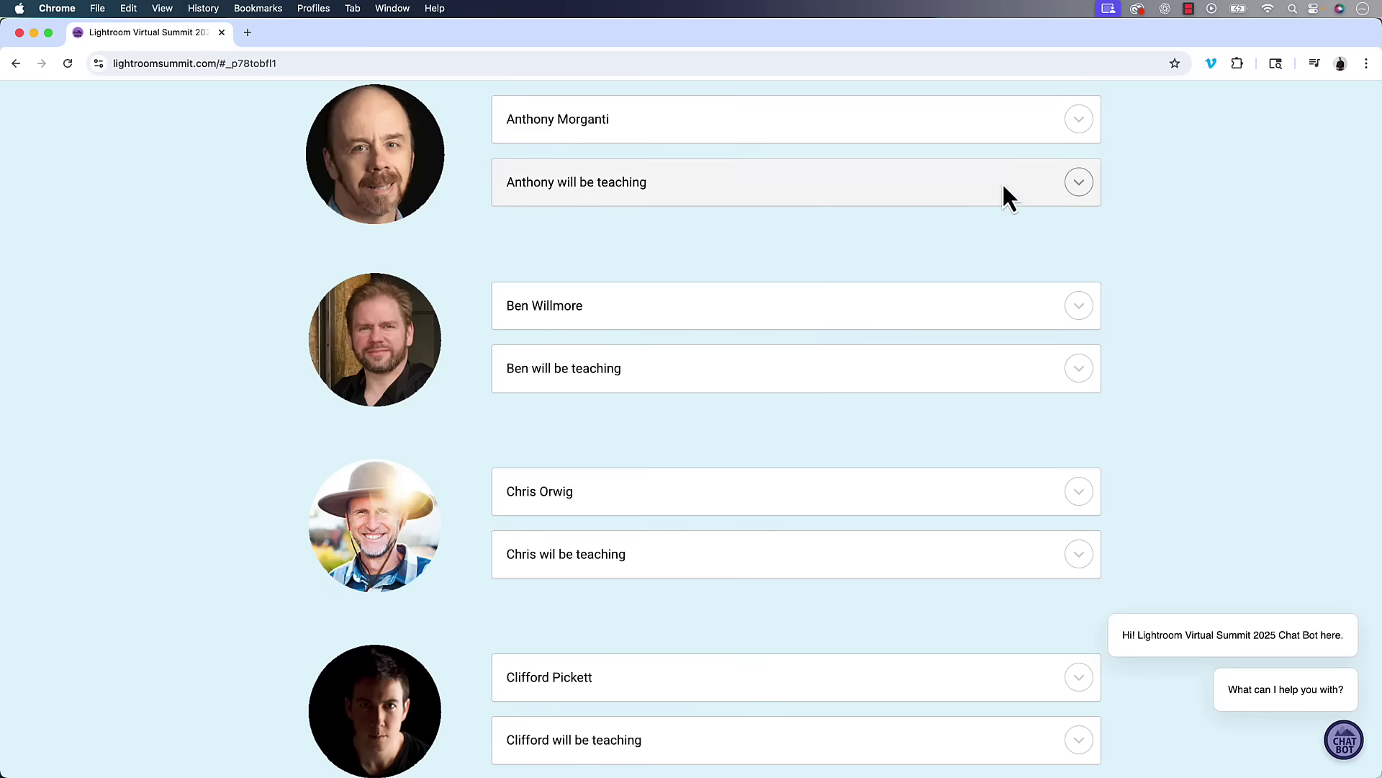
{"action": "left_click", "coordinate": [1078, 185]}
{"action": "scroll", "coordinate": [857, 344], "scroll_direction": "down", "scroll_amount": 2}
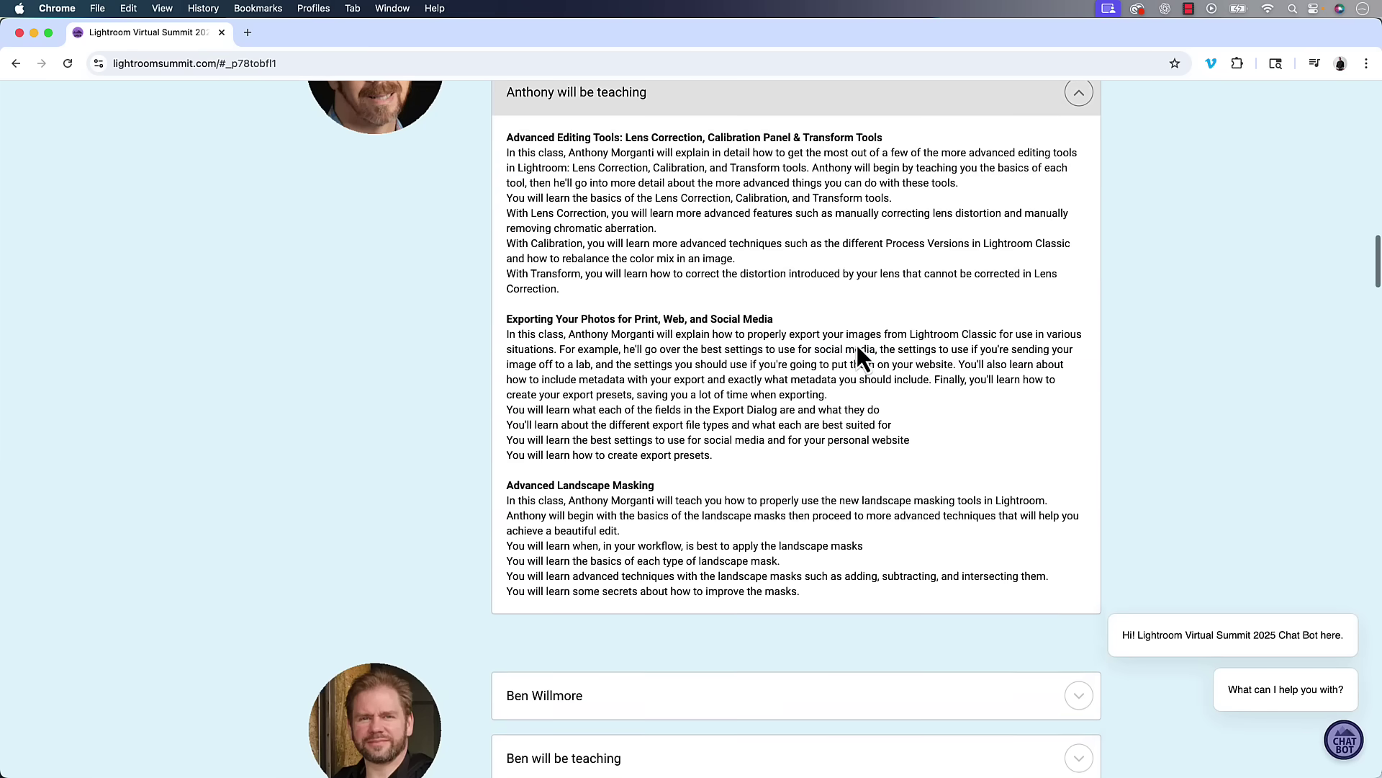
{"action": "scroll", "coordinate": [857, 344], "scroll_direction": "down", "scroll_amount": 15}
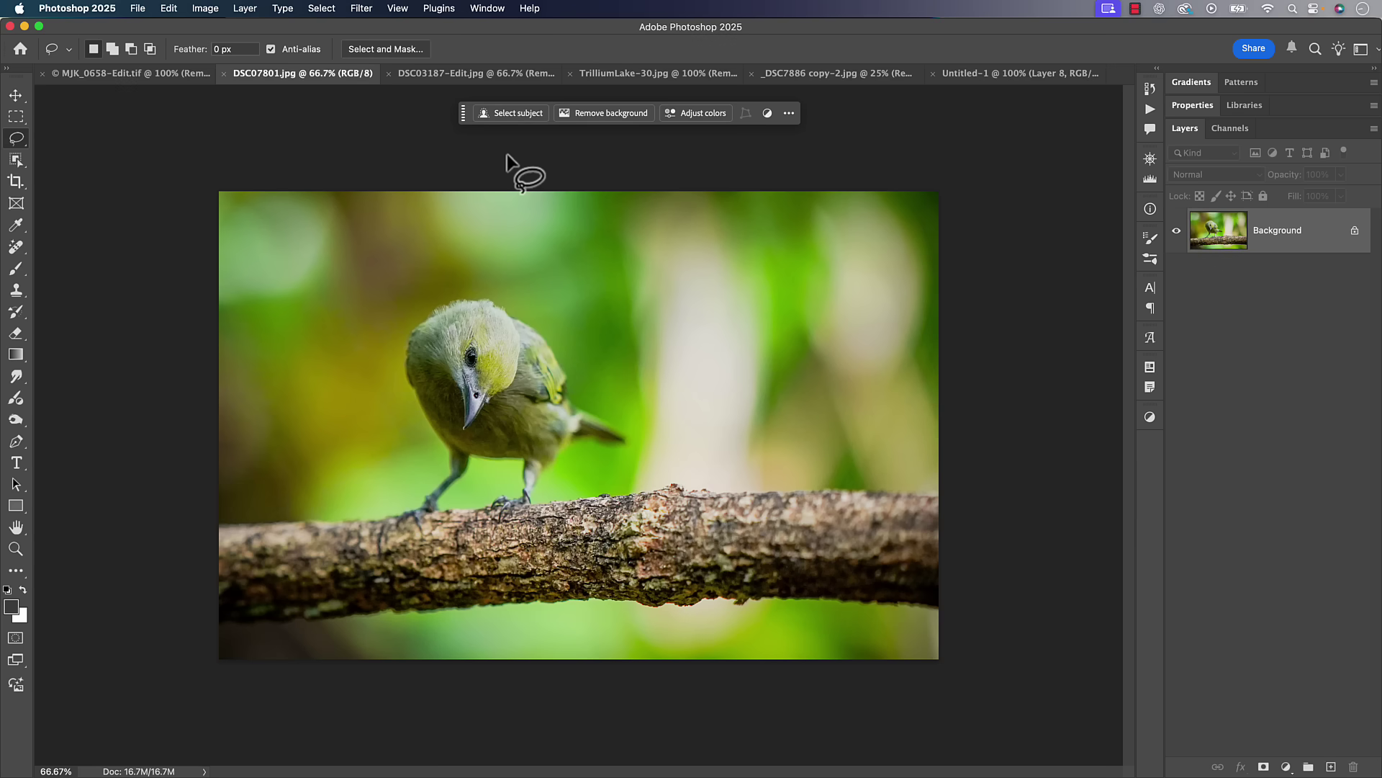
Step: Remove the Select Subject bird selection, undo it, deselect, and switch to DSC03187-Edit.jpg
{"action": "left_click", "coordinate": [516, 115]}
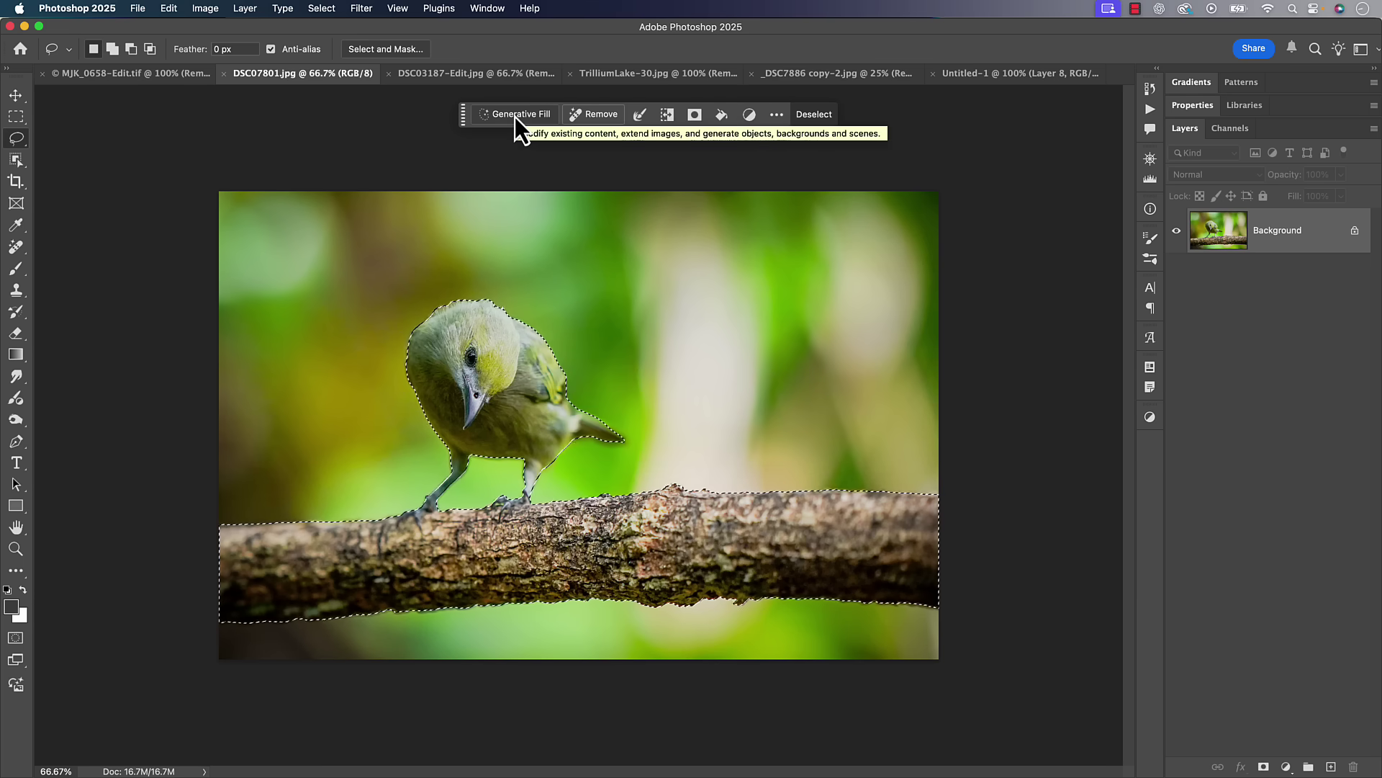
{"action": "left_click", "coordinate": [609, 116]}
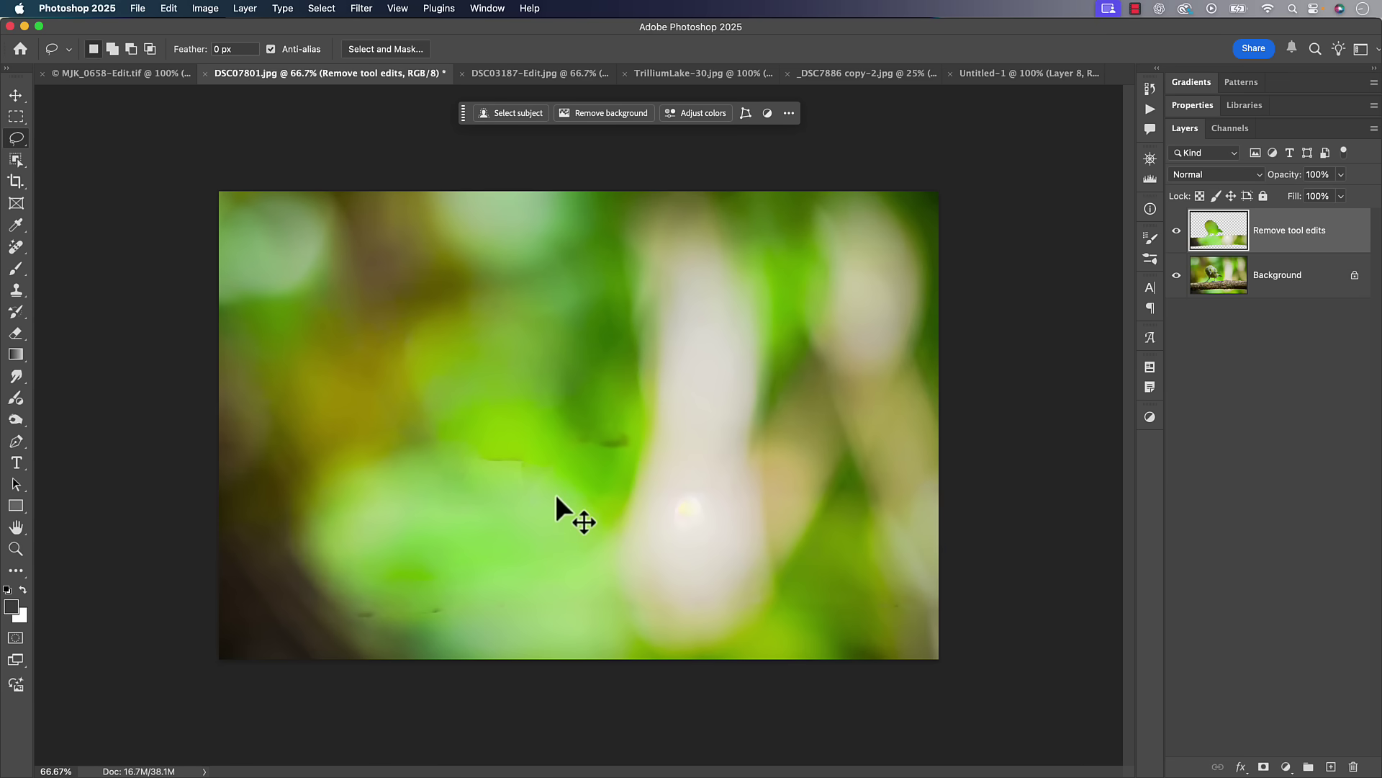
{"action": "key", "text": "super+z"}
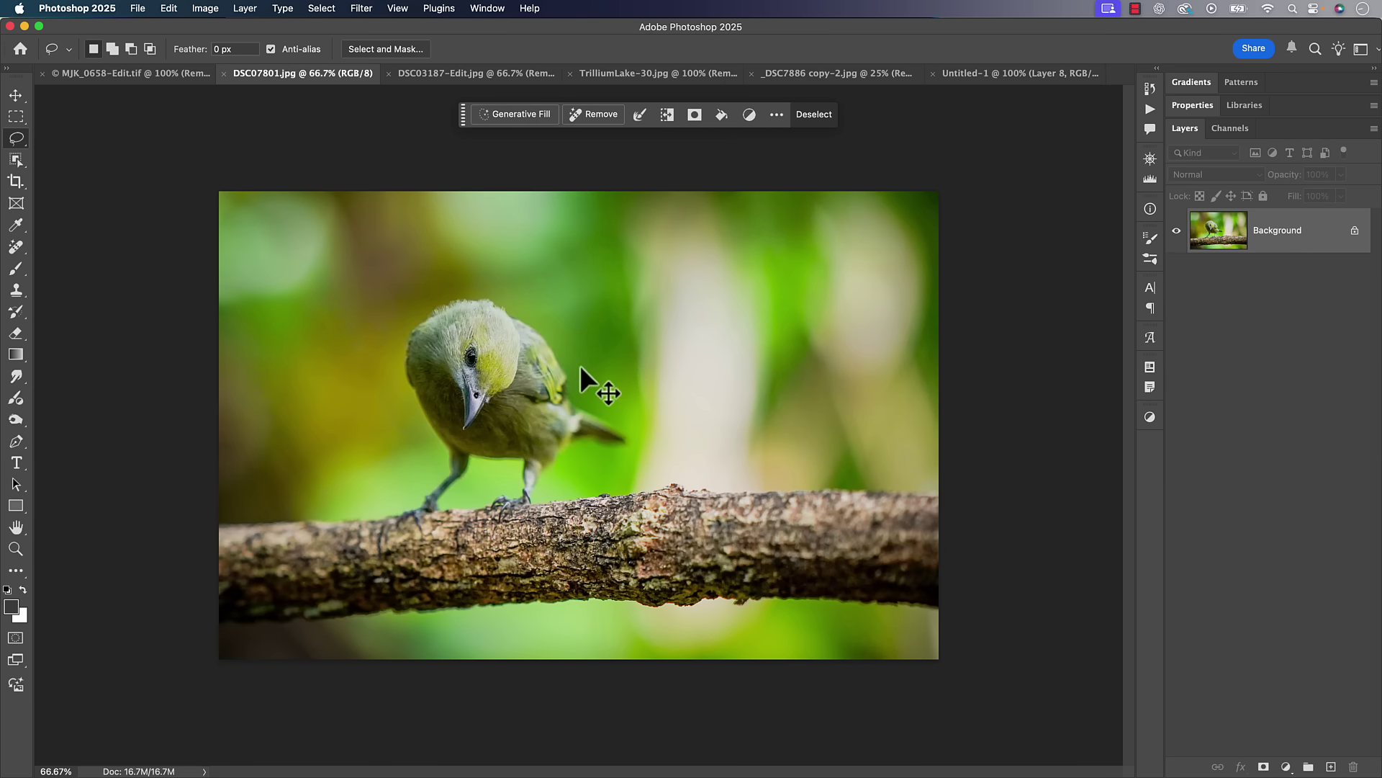
{"action": "left_click", "coordinate": [580, 365]}
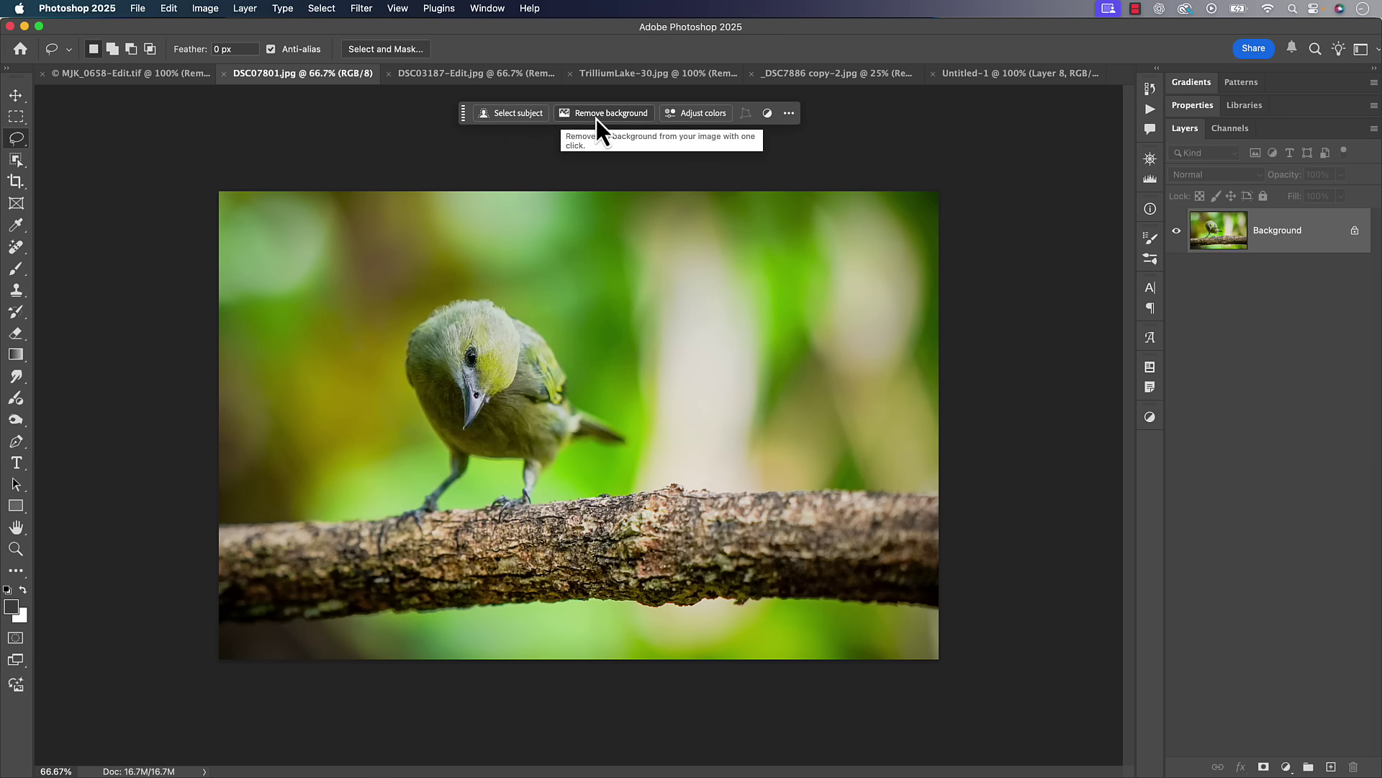
{"action": "left_click", "coordinate": [520, 75]}
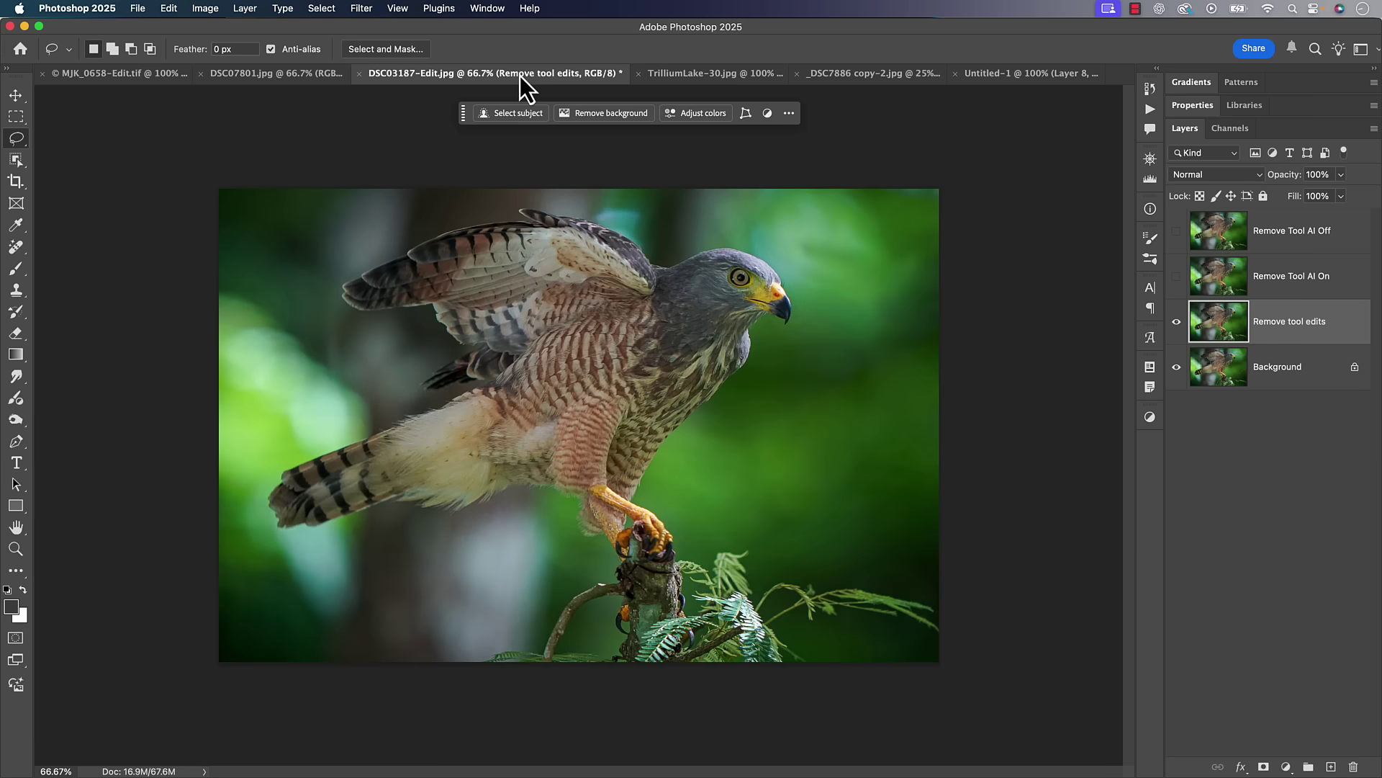
Step: Hide the Remove tool edits layer and zoom to 300% on the branch reaching right
{"action": "left_click", "coordinate": [1176, 322]}
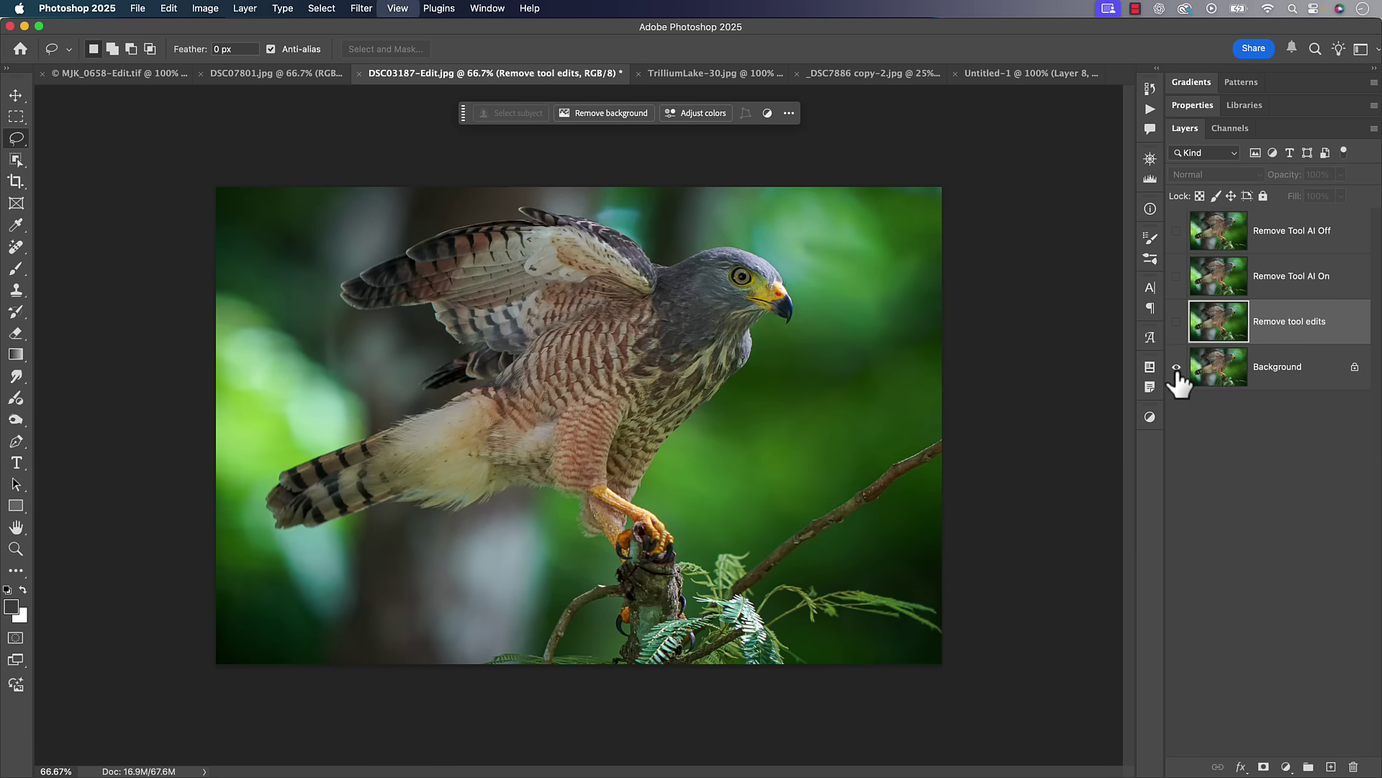
{"action": "key", "text": "super+1"}
{"action": "left_click_drag", "start_coordinate": [814, 408], "coordinate": [677, 409]}
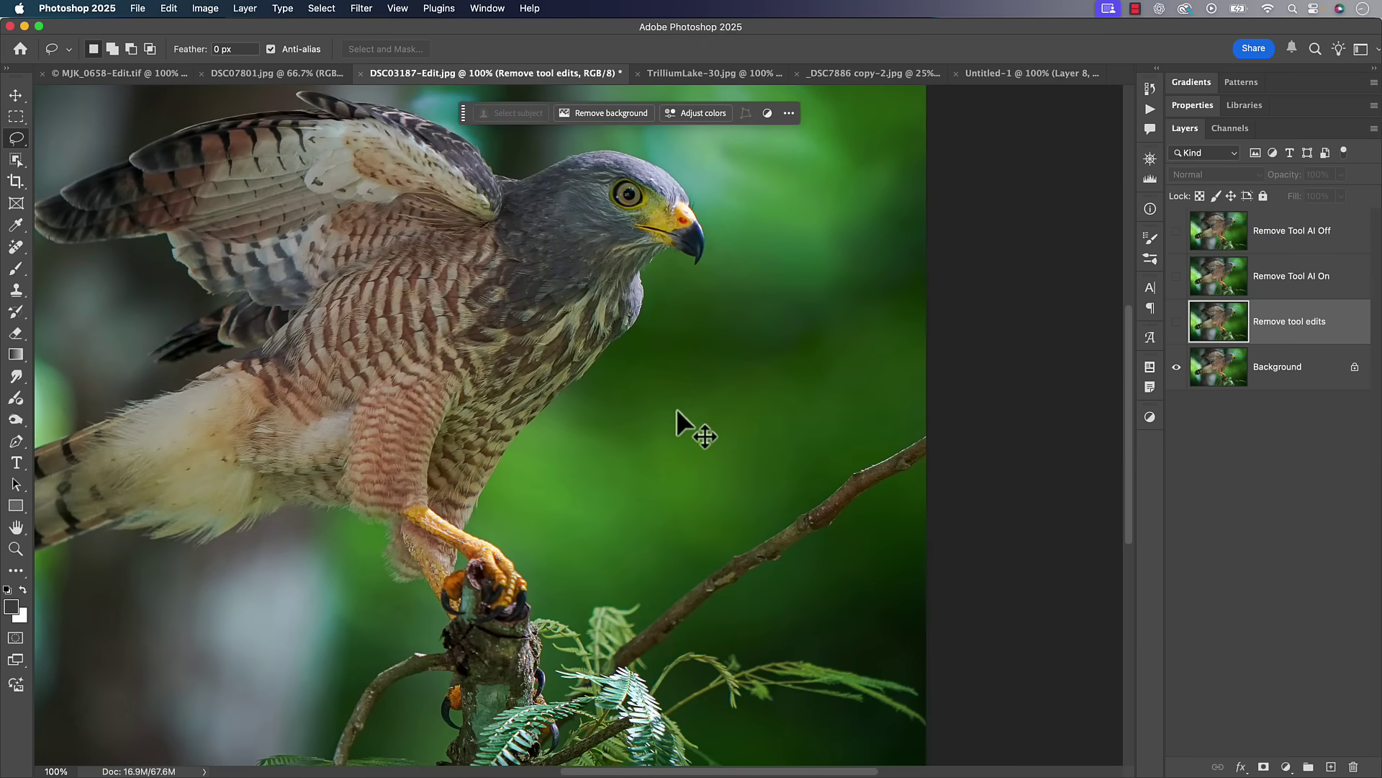
{"action": "key", "text": "super+equal"}
{"action": "left_click_drag", "start_coordinate": [710, 509], "coordinate": [537, 290]}
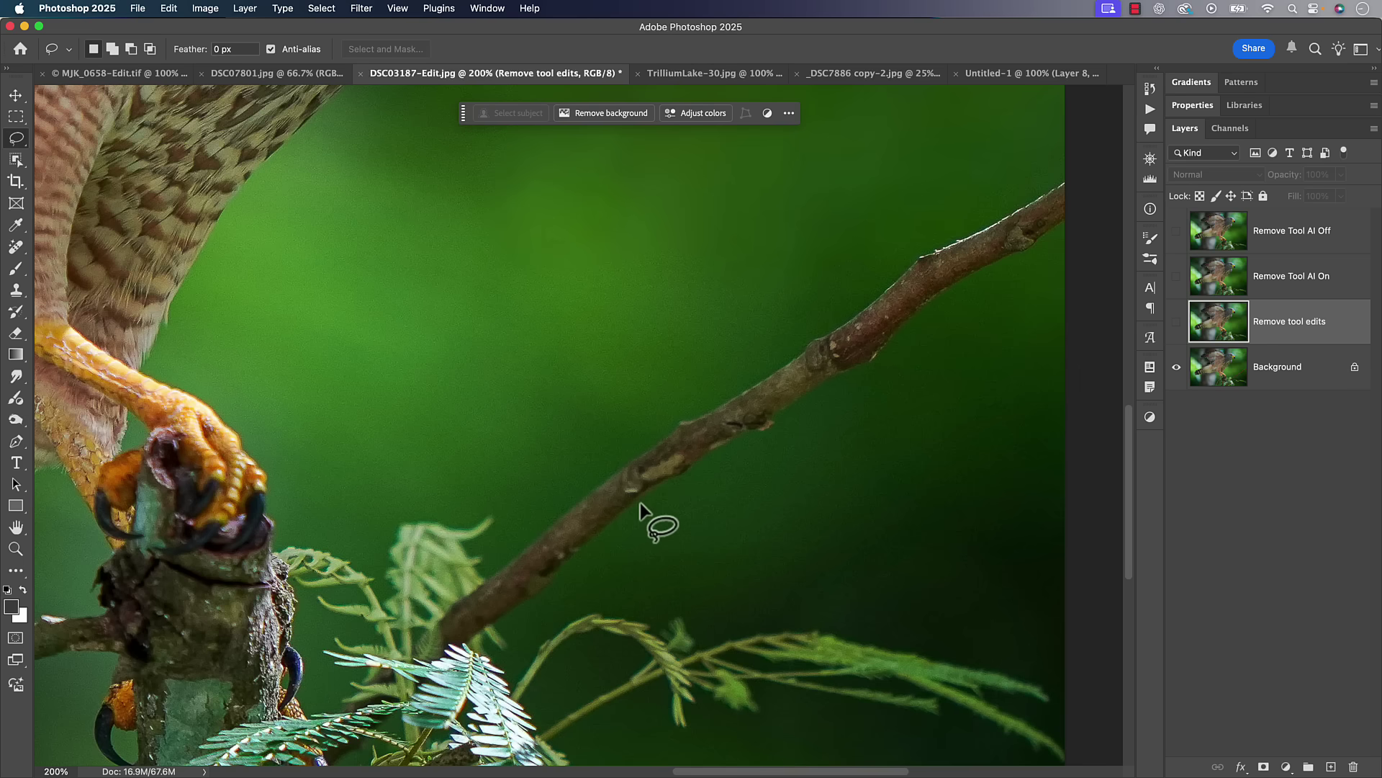
{"action": "key", "text": "super+equal"}
Step: Show the Remove tool edits result and fit the hawk photo on screen
{"action": "left_click", "coordinate": [1177, 322]}
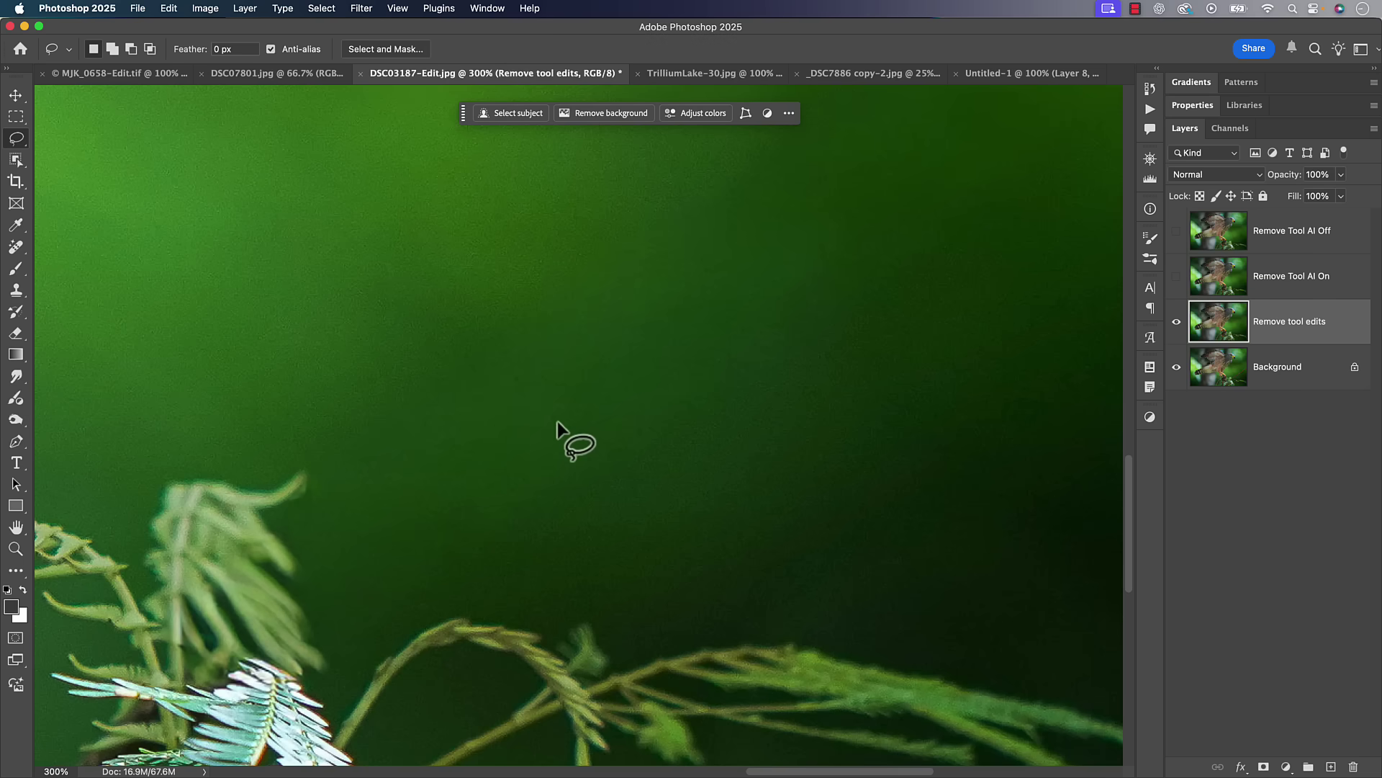
{"action": "key", "text": "super+0"}
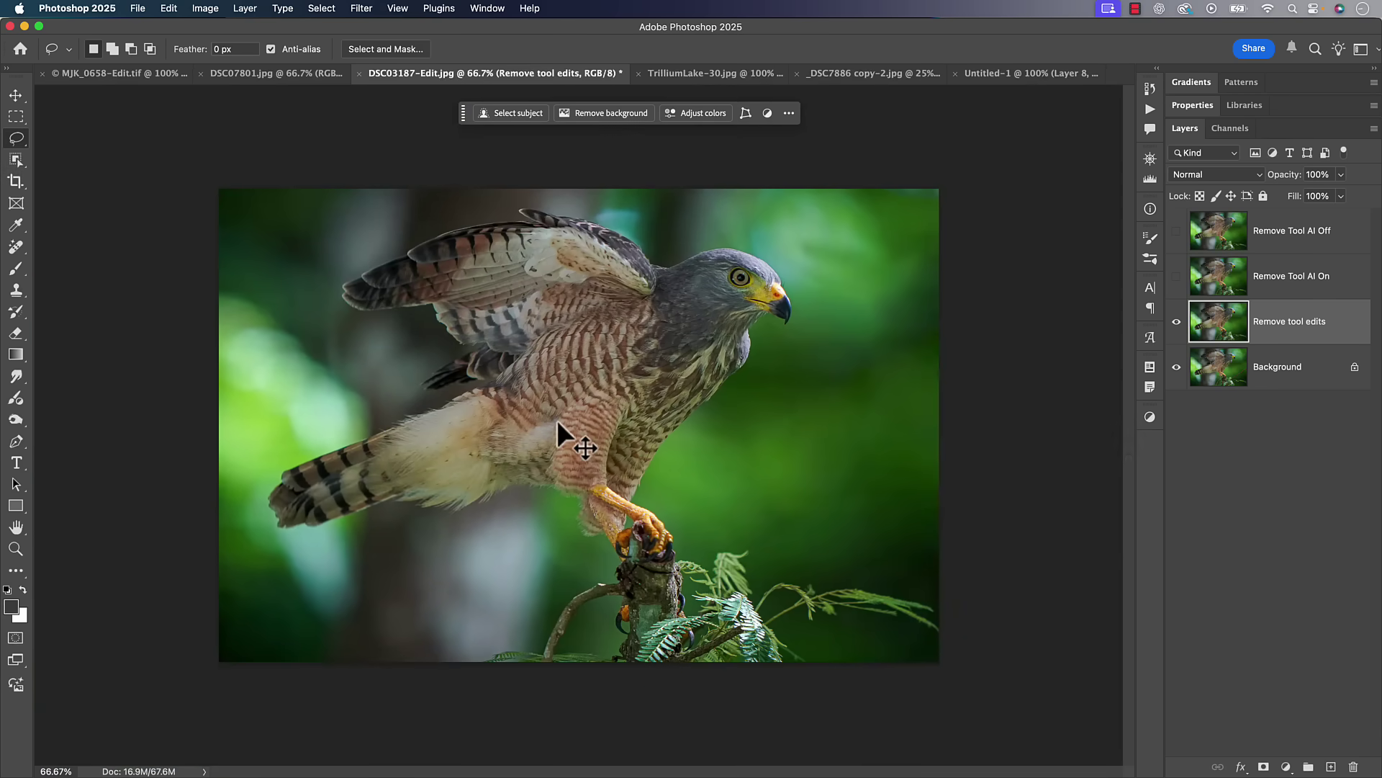
{"action": "scroll", "coordinate": [555, 419], "scroll_direction": "up", "scroll_amount": 6}
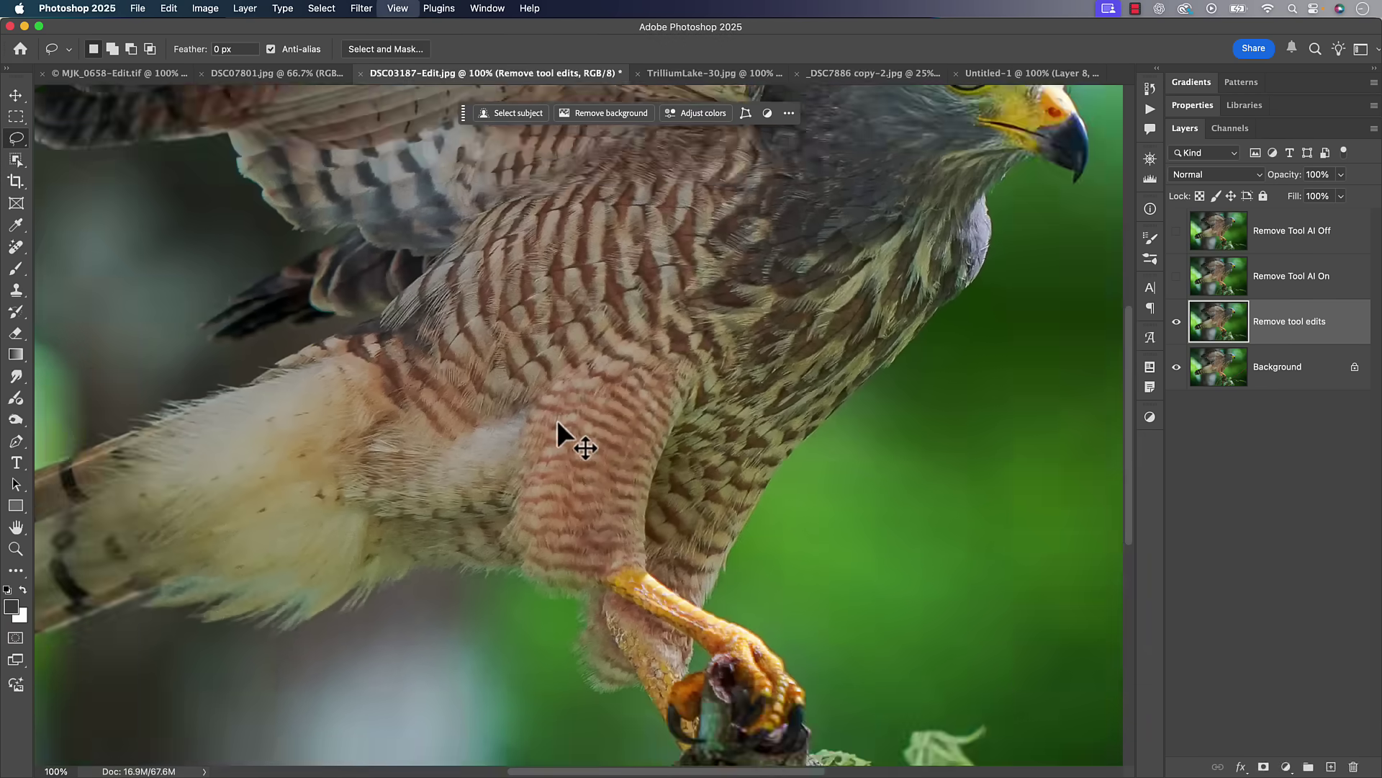
{"action": "scroll", "coordinate": [292, 353], "scroll_direction": "down", "scroll_amount": 5}
{"action": "scroll", "coordinate": [292, 353], "scroll_direction": "right", "scroll_amount": 10}
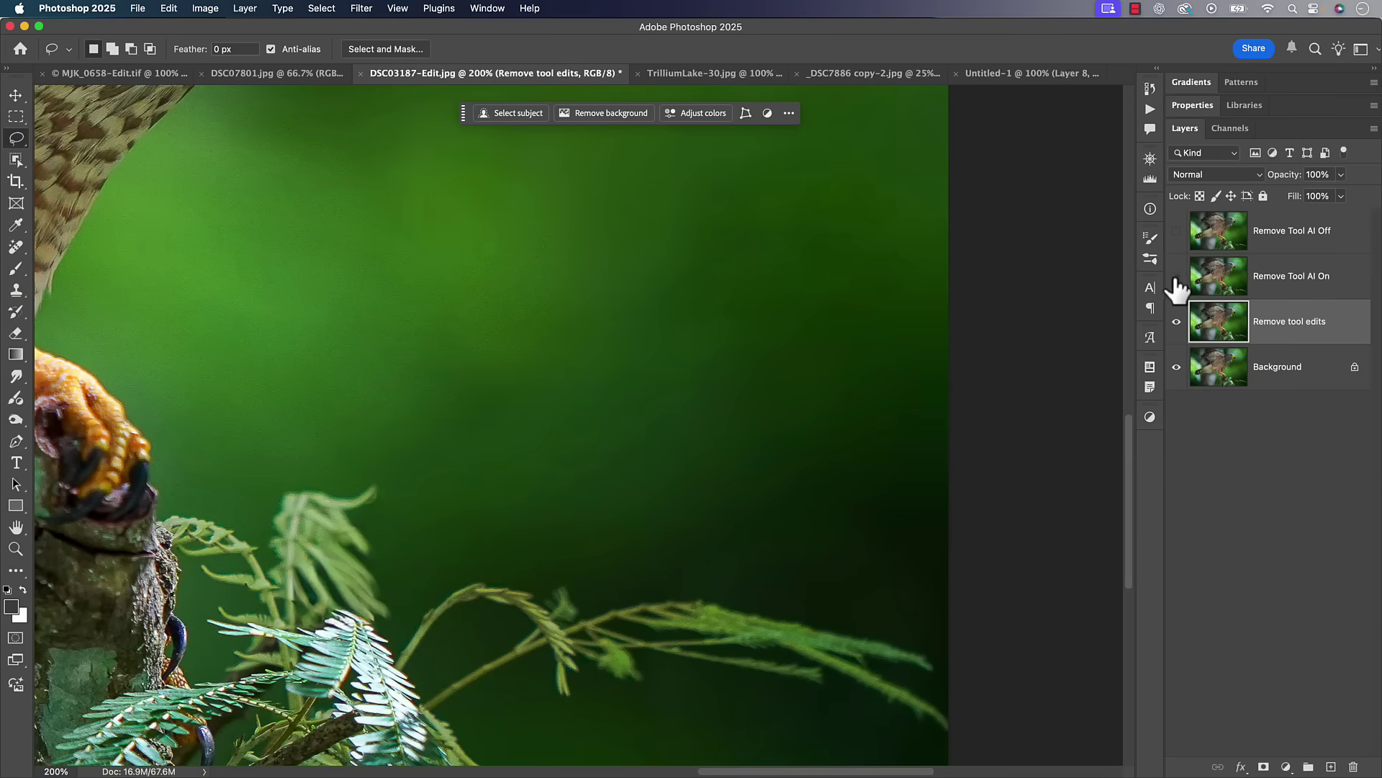
Step: Compare the fern fixes by toggling the Remove Tool AI On and AI Off layers
{"action": "left_click", "coordinate": [1177, 277]}
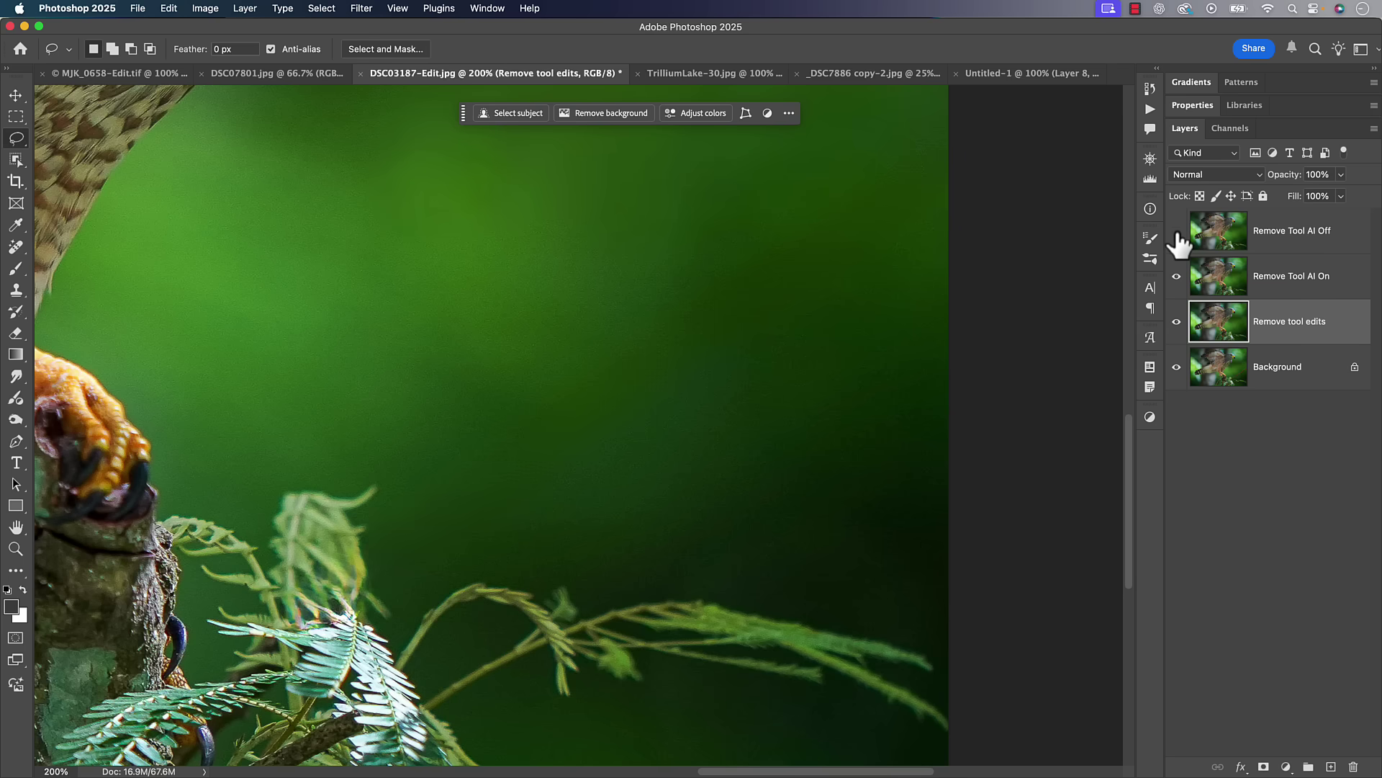
{"action": "left_click", "coordinate": [1177, 232]}
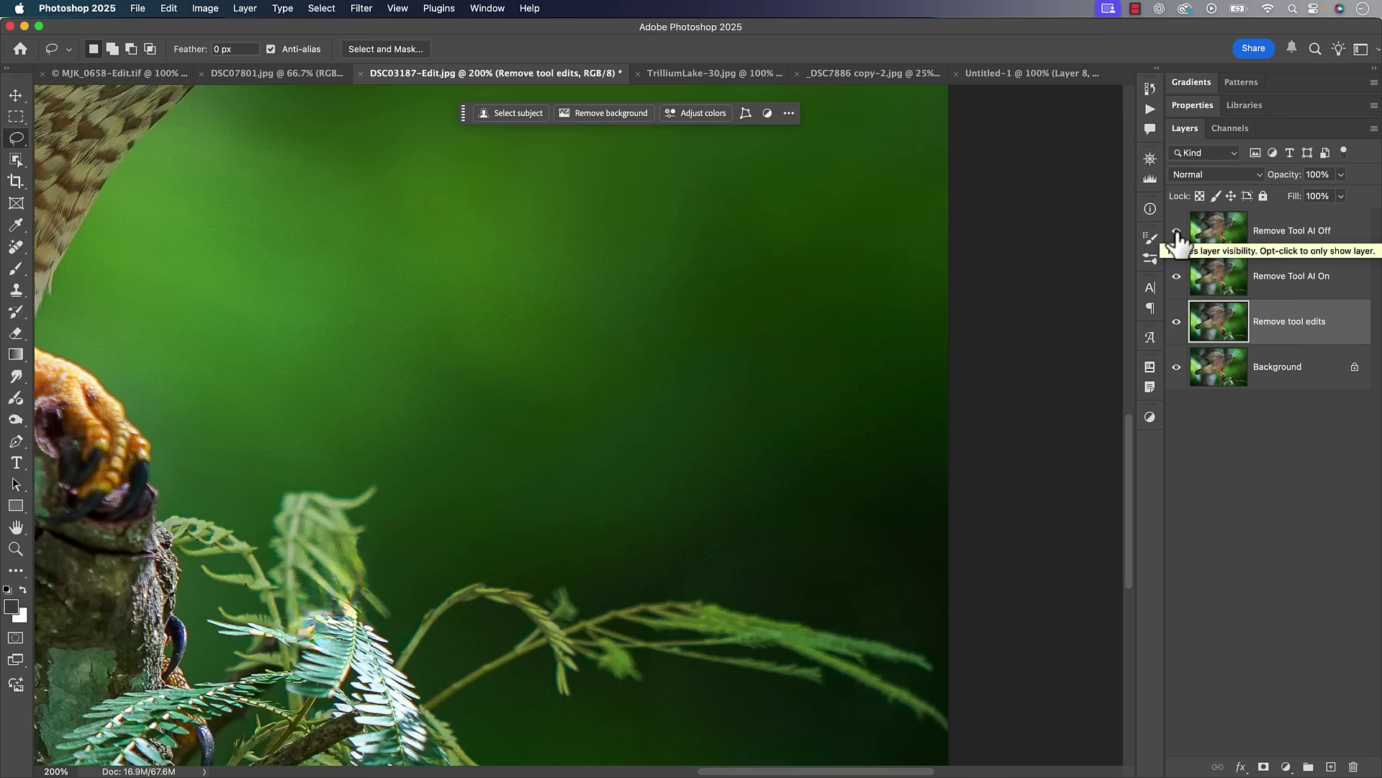
{"action": "left_click", "coordinate": [1177, 232]}
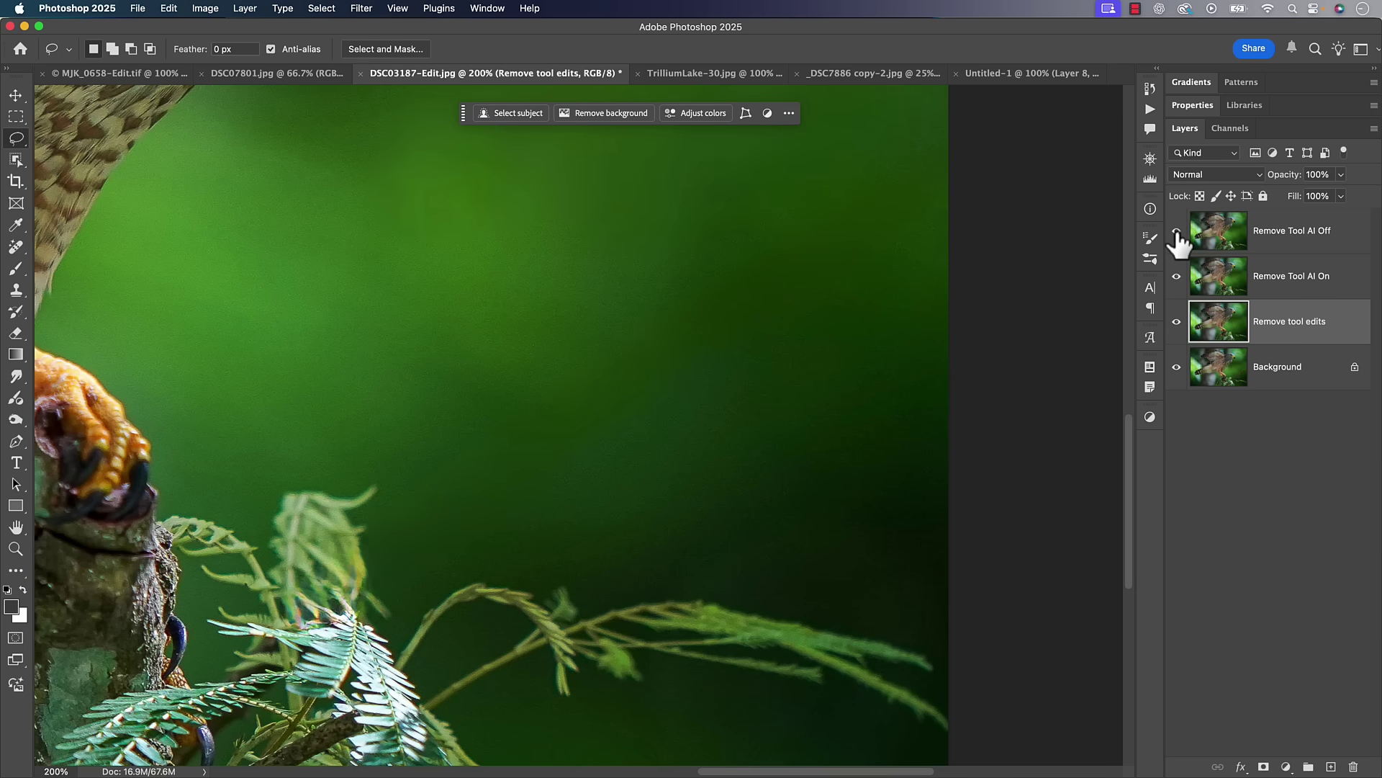
{"action": "left_click", "coordinate": [1177, 232]}
{"action": "left_click", "coordinate": [1178, 232]}
{"action": "left_click", "coordinate": [1177, 232]}
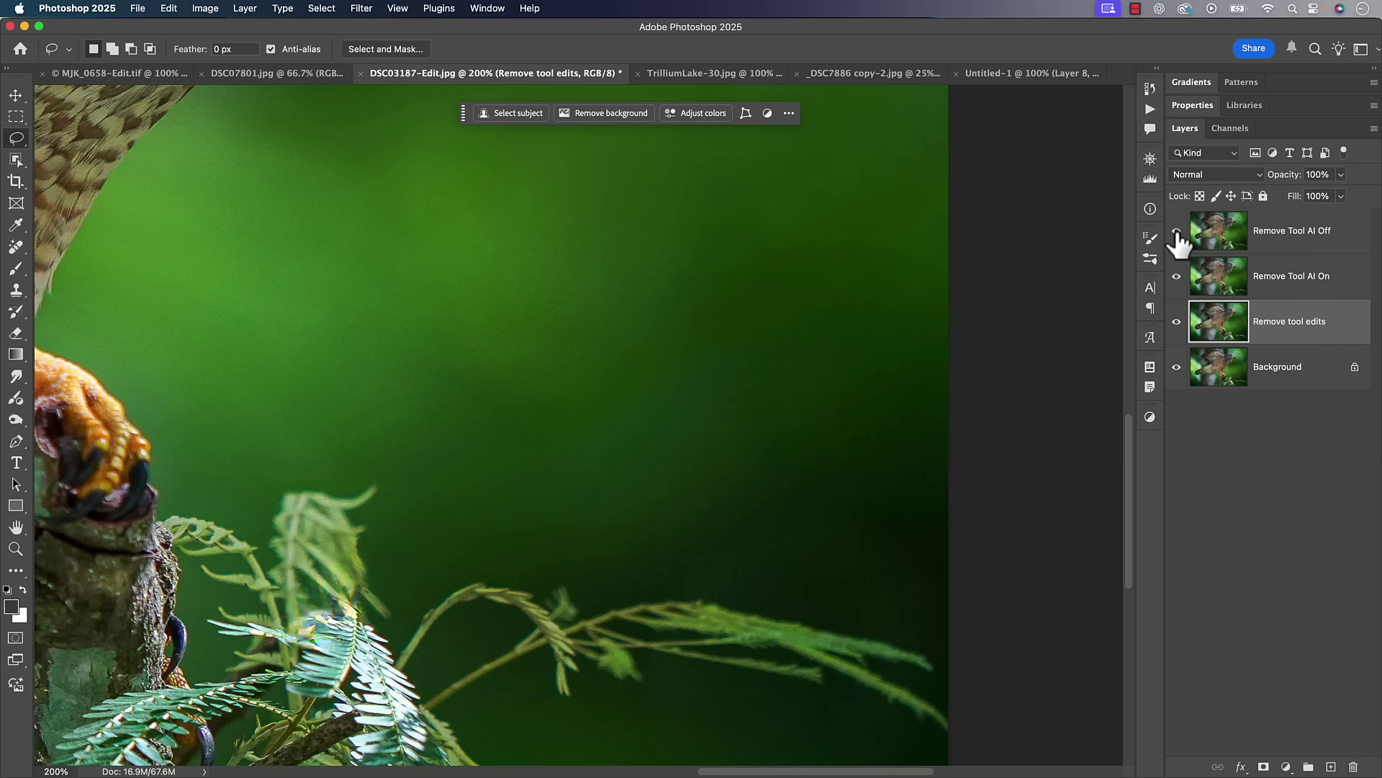
{"action": "left_click", "coordinate": [1177, 232]}
{"action": "left_click", "coordinate": [1177, 278]}
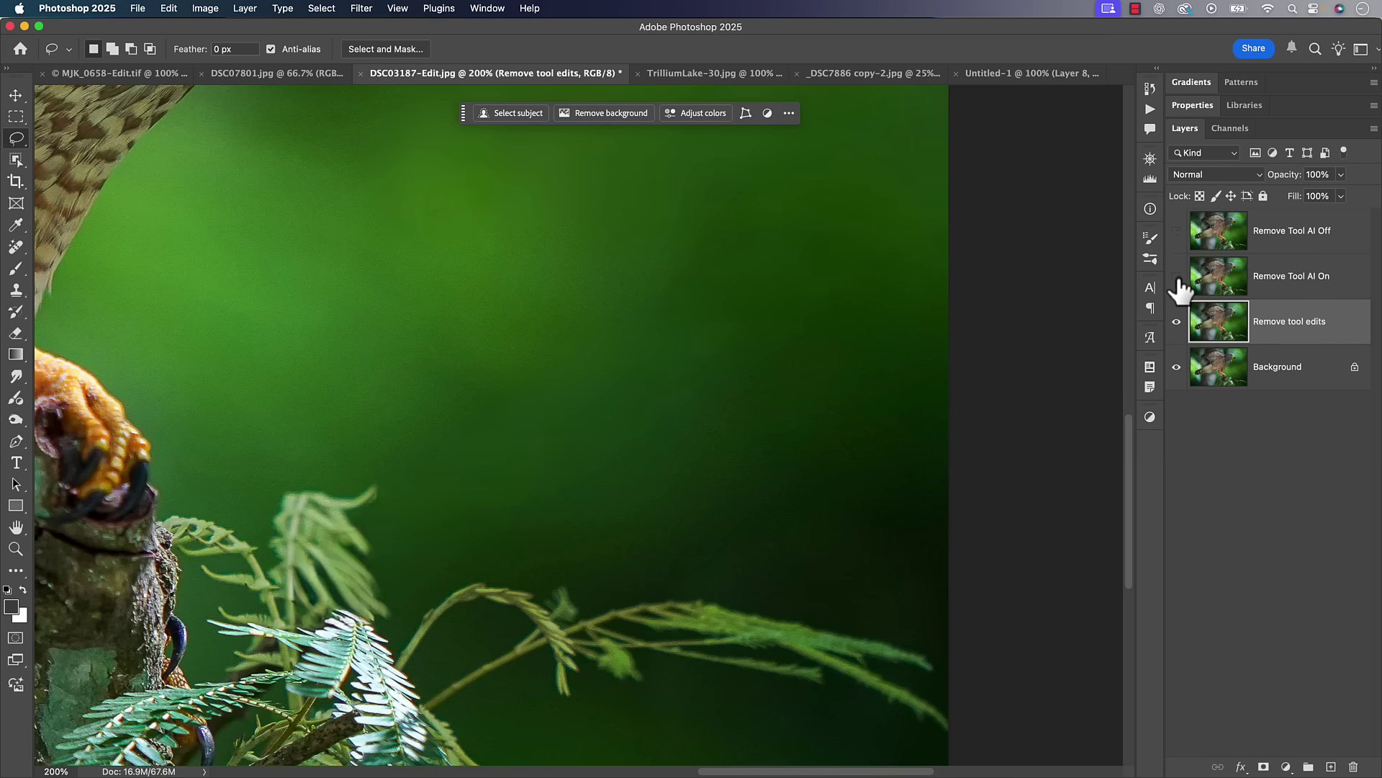
Step: Zoom out to fit, show the Remove Tool AI Off layer, and switch to TrilliumLake-30.jpg
{"action": "key", "text": "super+minus"}
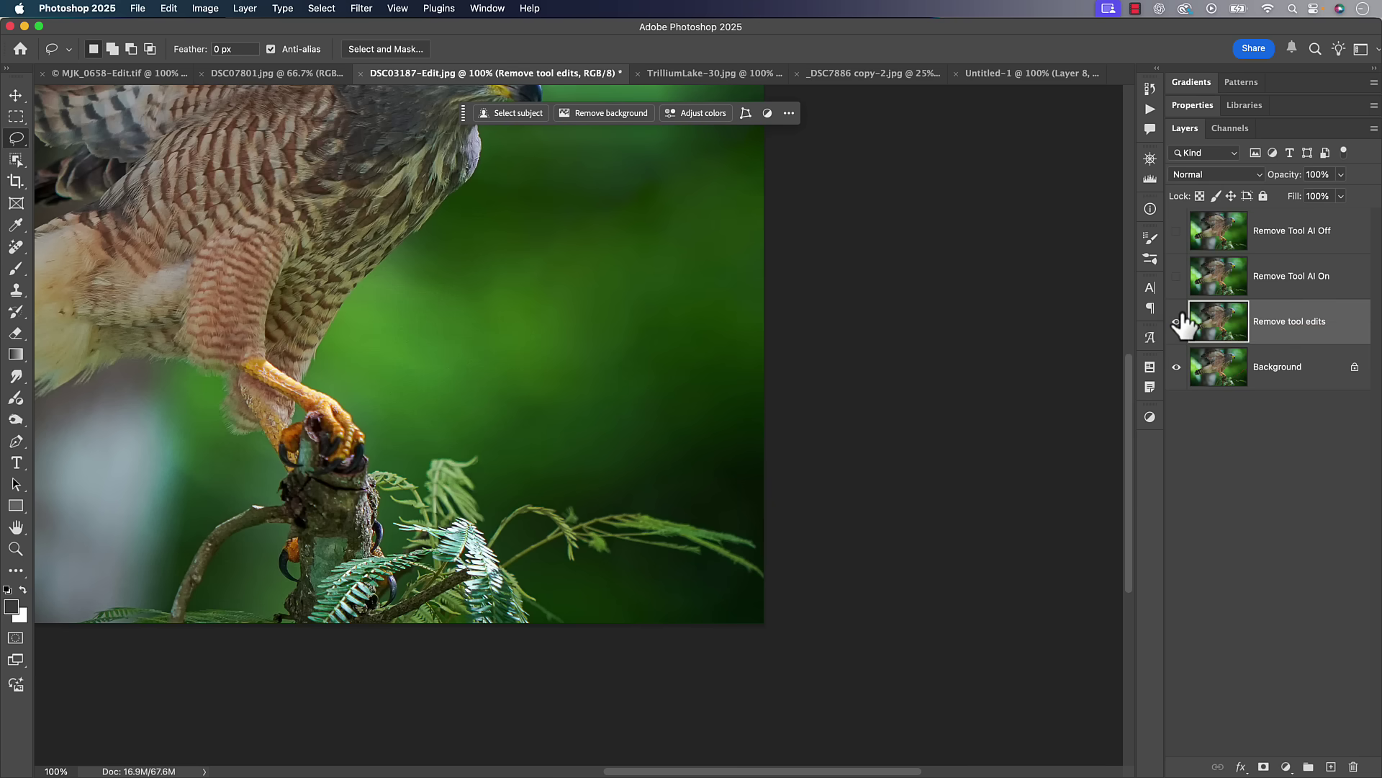
{"action": "key", "text": "super+minus"}
{"action": "left_click", "coordinate": [1177, 230]}
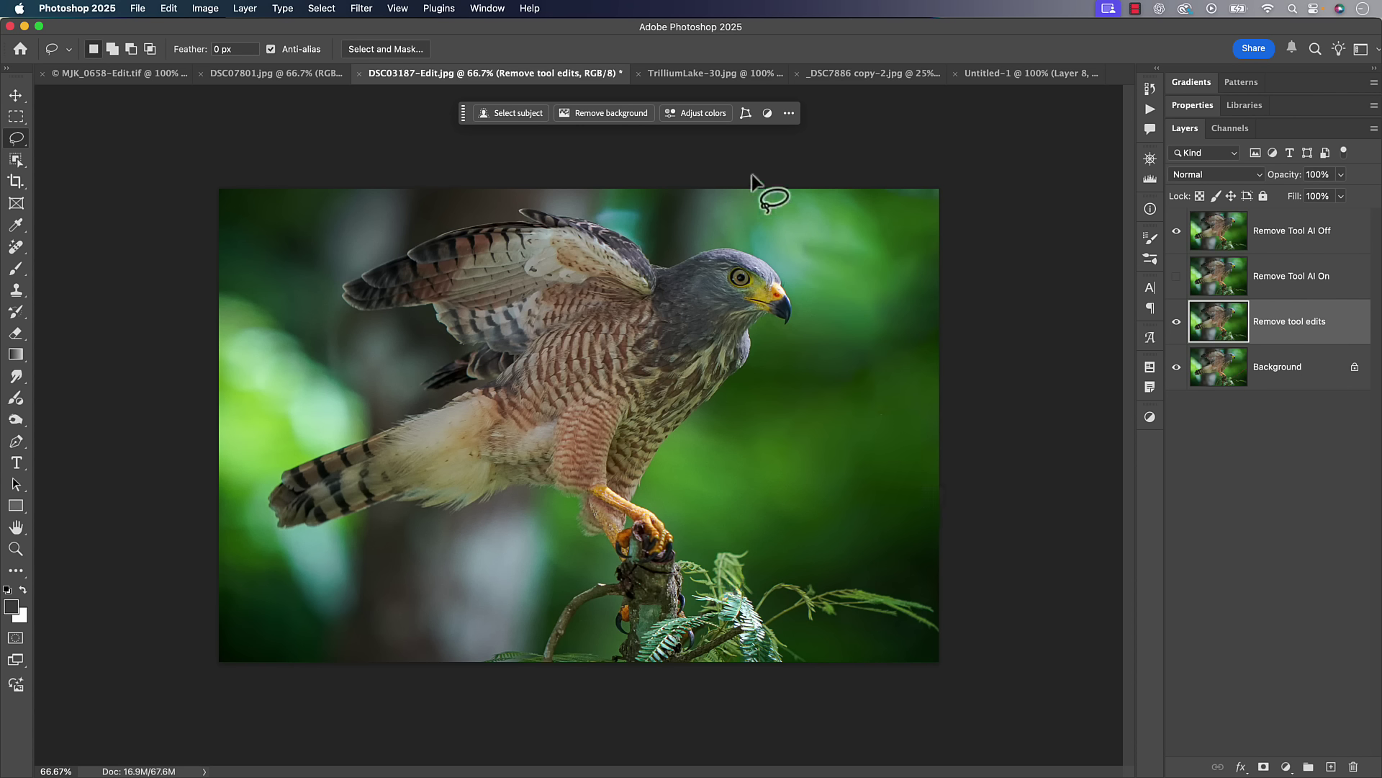
{"action": "left_click", "coordinate": [716, 74]}
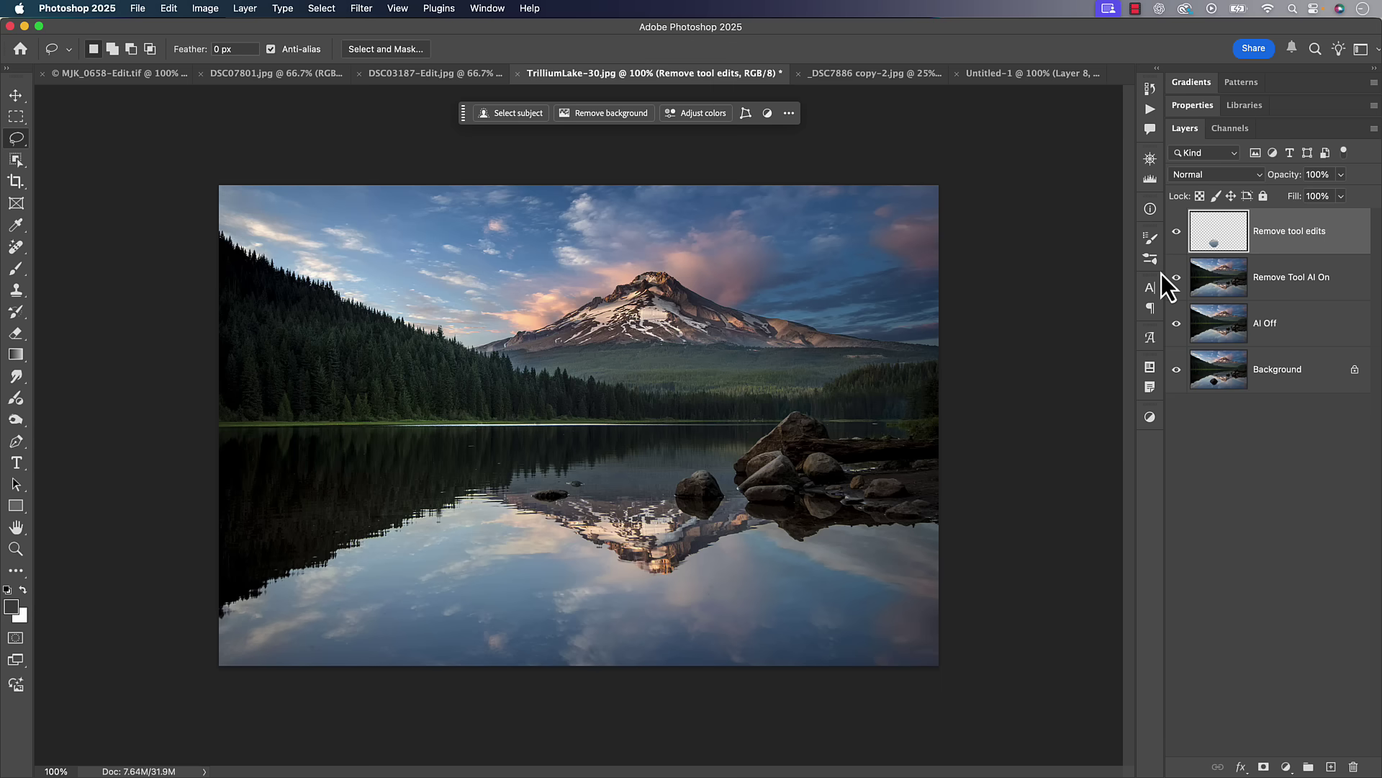
Step: At 300% with the edit layers hidden, brush the rock on the Background layer with the Remove tool
{"action": "key", "text": "super+equal"}
{"action": "key", "text": "super+equal"}
{"action": "left_click_drag", "start_coordinate": [1177, 231], "coordinate": [1179, 325]}
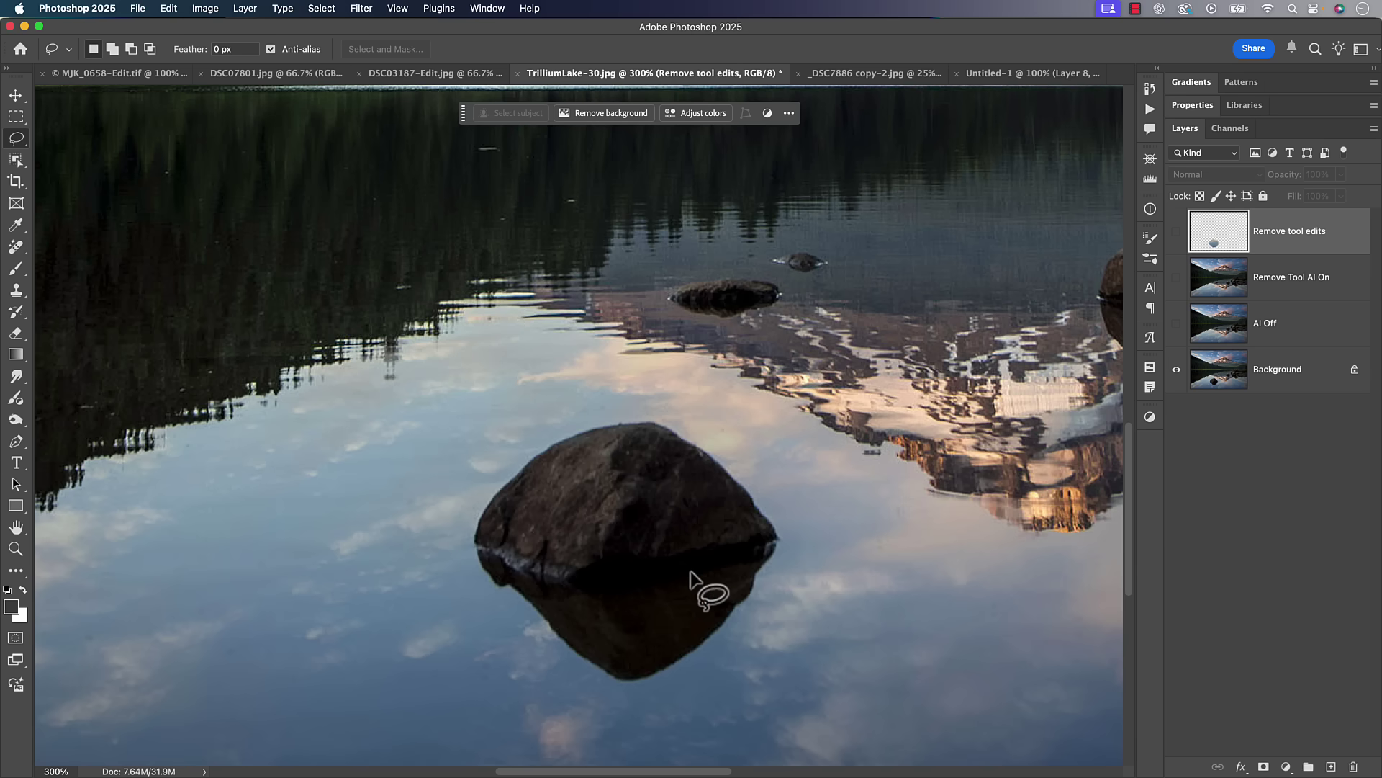
{"action": "key", "text": "j"}
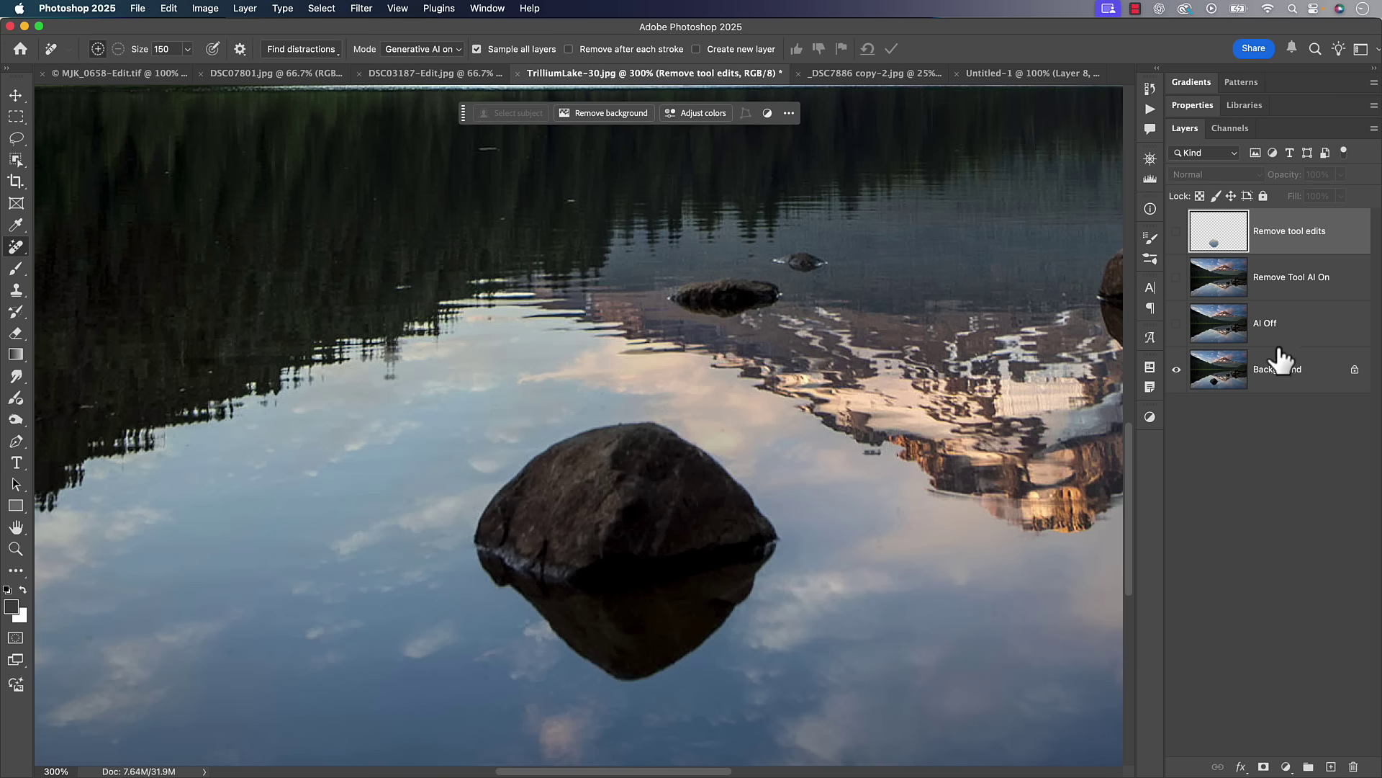
{"action": "left_click", "coordinate": [1237, 382]}
{"action": "mouse_move", "coordinate": [654, 500]}
{"action": "left_mouse_down"}
{"action": "mouse_move", "coordinate": [610, 553]}
{"action": "mouse_move", "coordinate": [564, 516]}
{"action": "mouse_move", "coordinate": [609, 518]}
{"action": "mouse_move", "coordinate": [603, 586]}
{"action": "mouse_move", "coordinate": [559, 545]}
{"action": "mouse_move", "coordinate": [563, 530]}
{"action": "mouse_move", "coordinate": [659, 559]}
{"action": "mouse_move", "coordinate": [616, 602]}
{"action": "mouse_move", "coordinate": [692, 516]}
{"action": "mouse_move", "coordinate": [679, 561]}
{"action": "mouse_move", "coordinate": [633, 605]}
{"action": "left_mouse_up"}
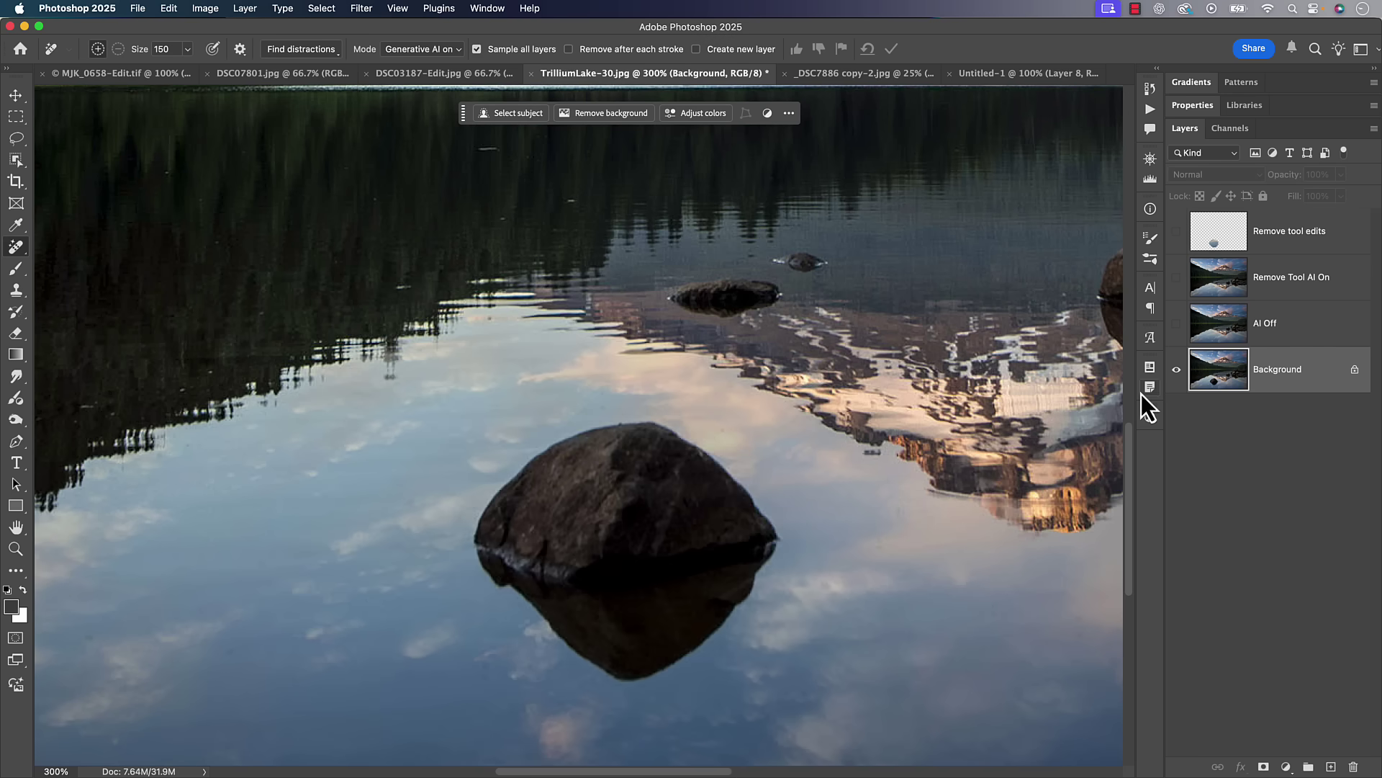
Step: Compare the rock removal by toggling the Remove Tool AI On and AI Off layers
{"action": "left_click", "coordinate": [1219, 332]}
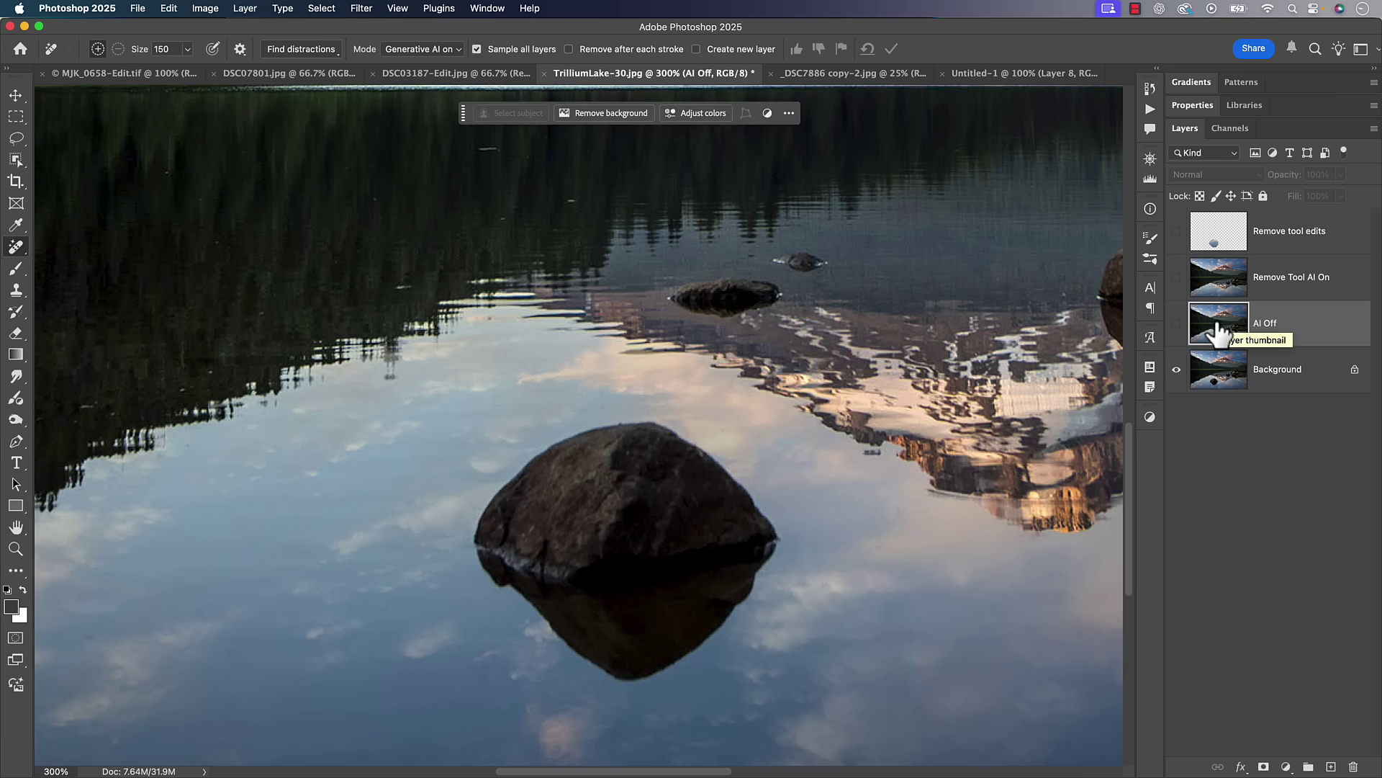
{"action": "left_click", "coordinate": [1176, 277]}
{"action": "left_click", "coordinate": [1177, 278]}
{"action": "left_click", "coordinate": [1176, 324]}
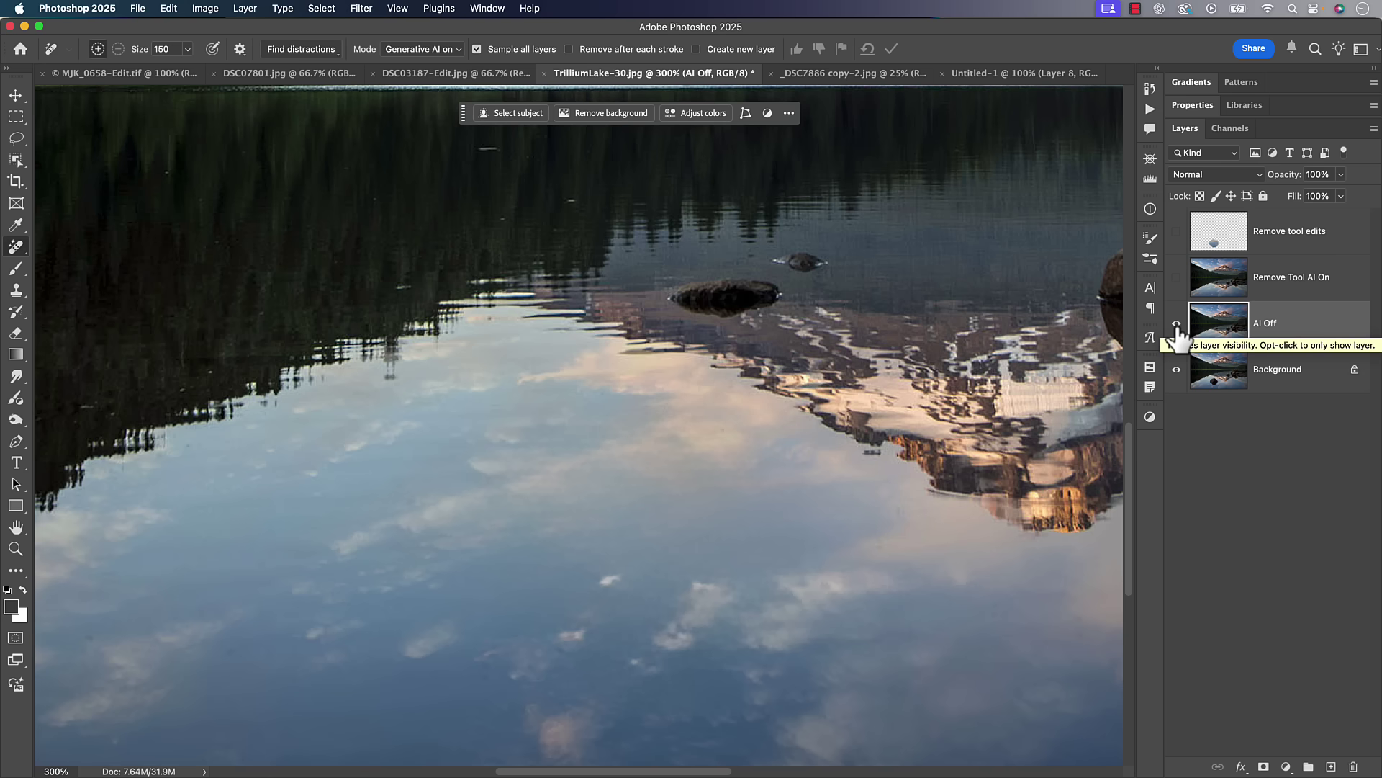
{"action": "left_click", "coordinate": [1176, 278]}
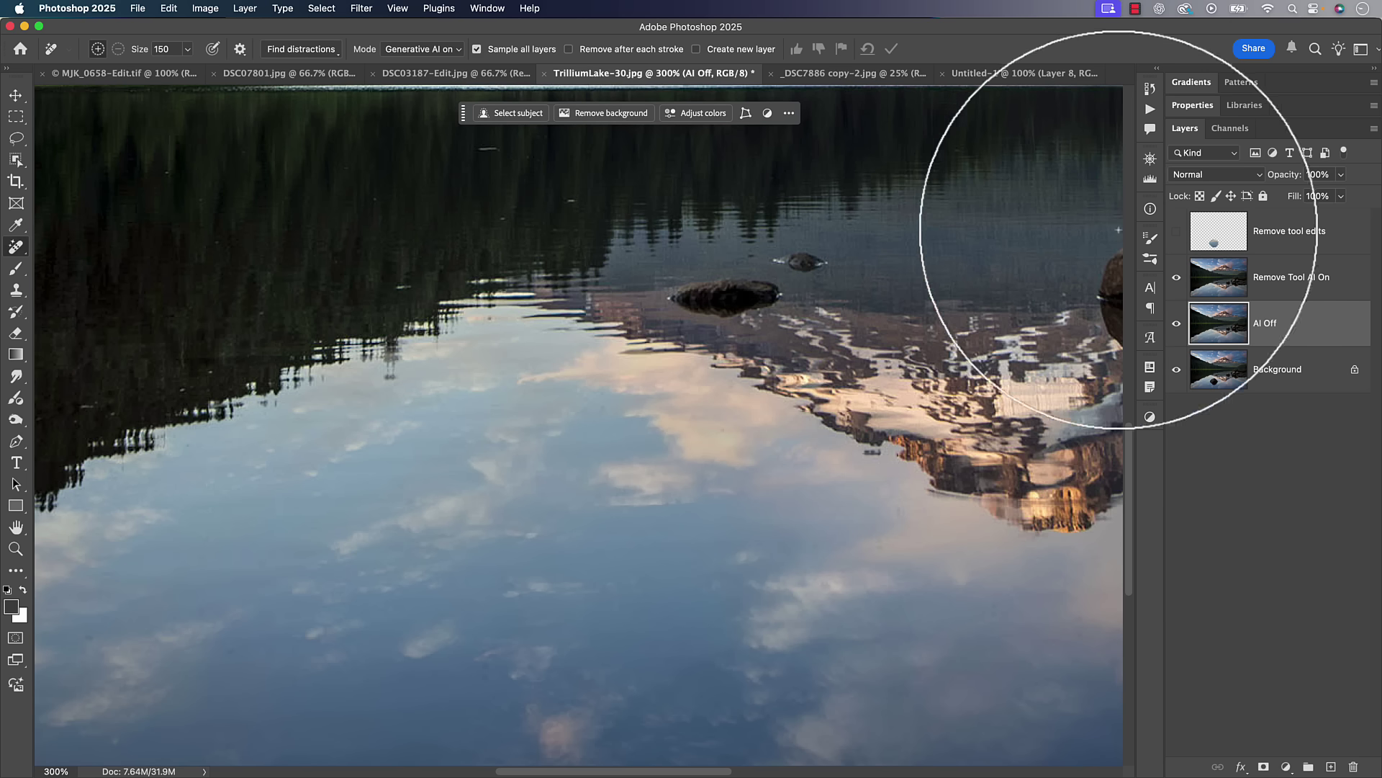
Step: Draw a rectangular marquee over the reflected sky in the lake, then deselect it
{"action": "key", "text": "m"}
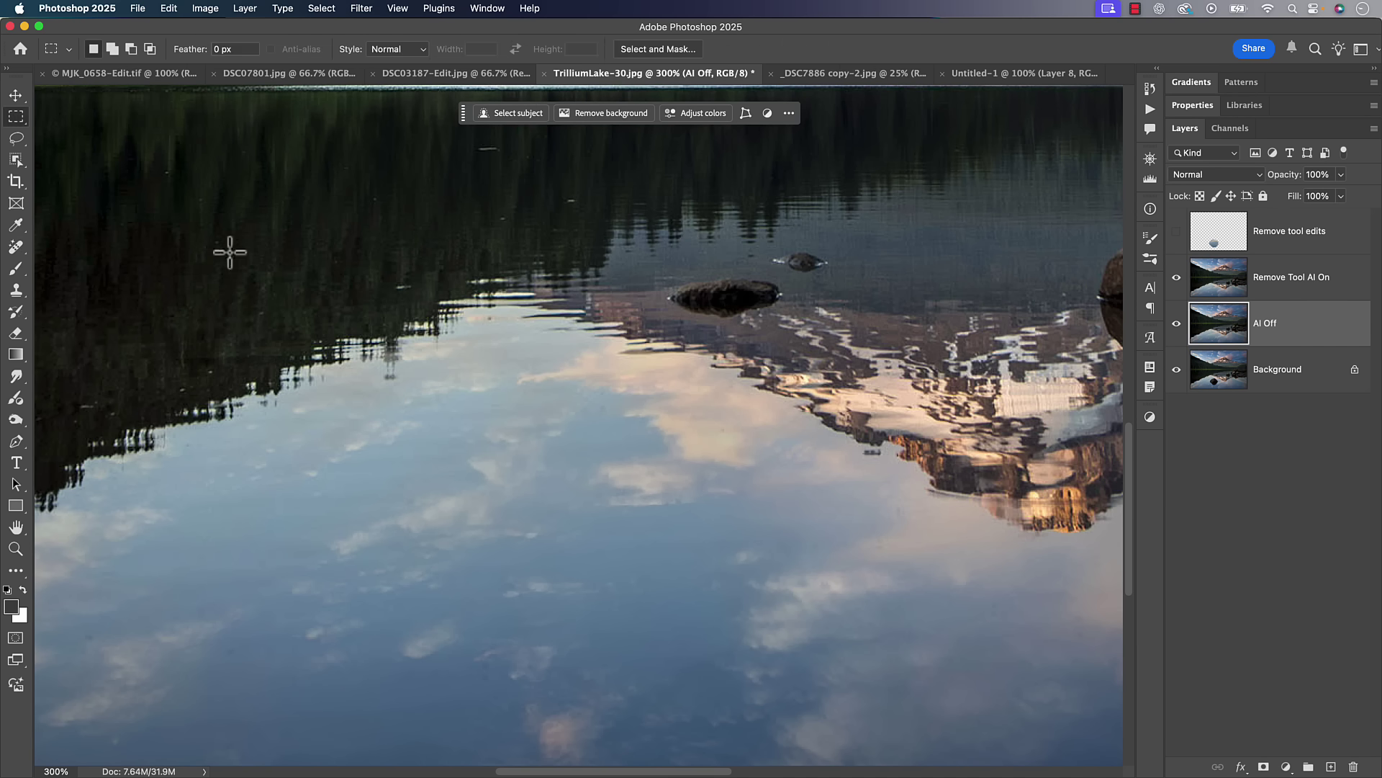
{"action": "left_click_drag", "start_coordinate": [457, 443], "coordinate": [808, 720]}
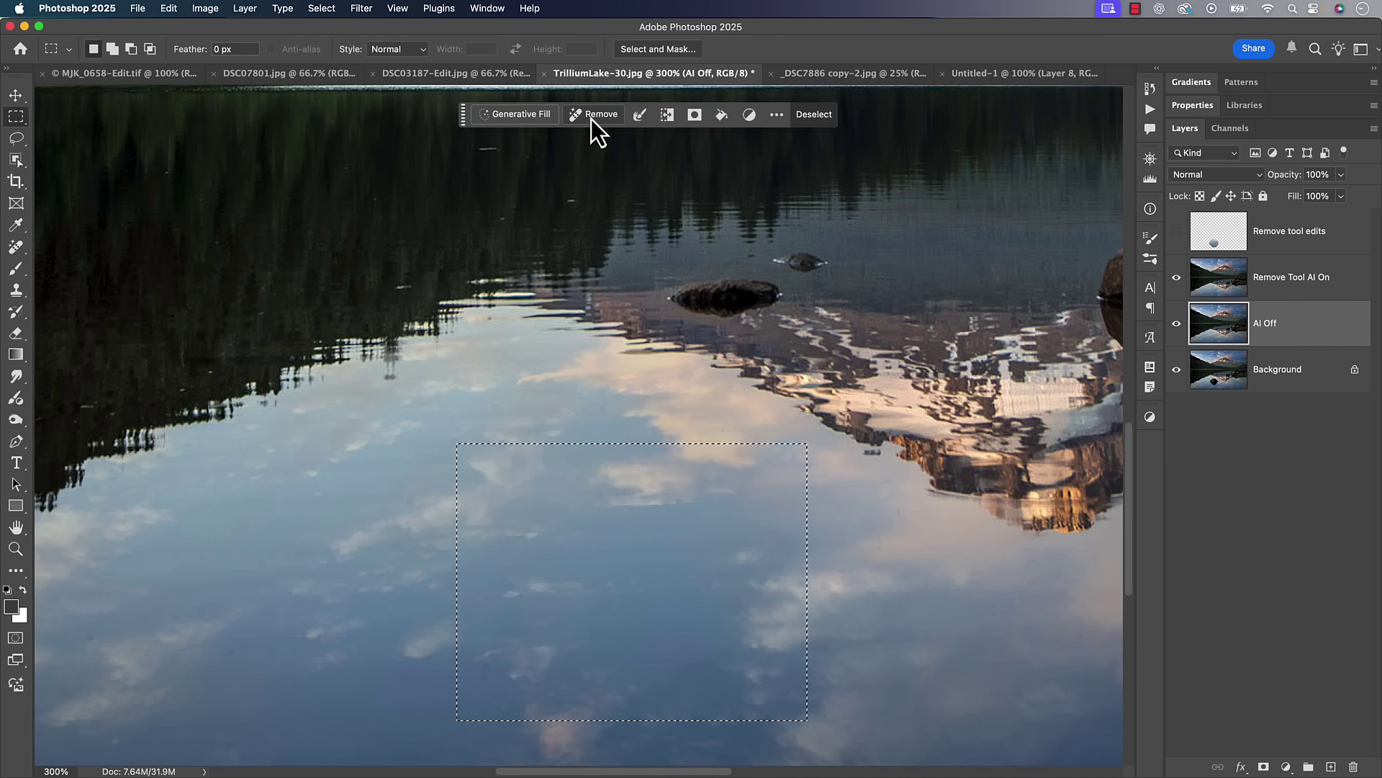
{"action": "key", "text": "super+d"}
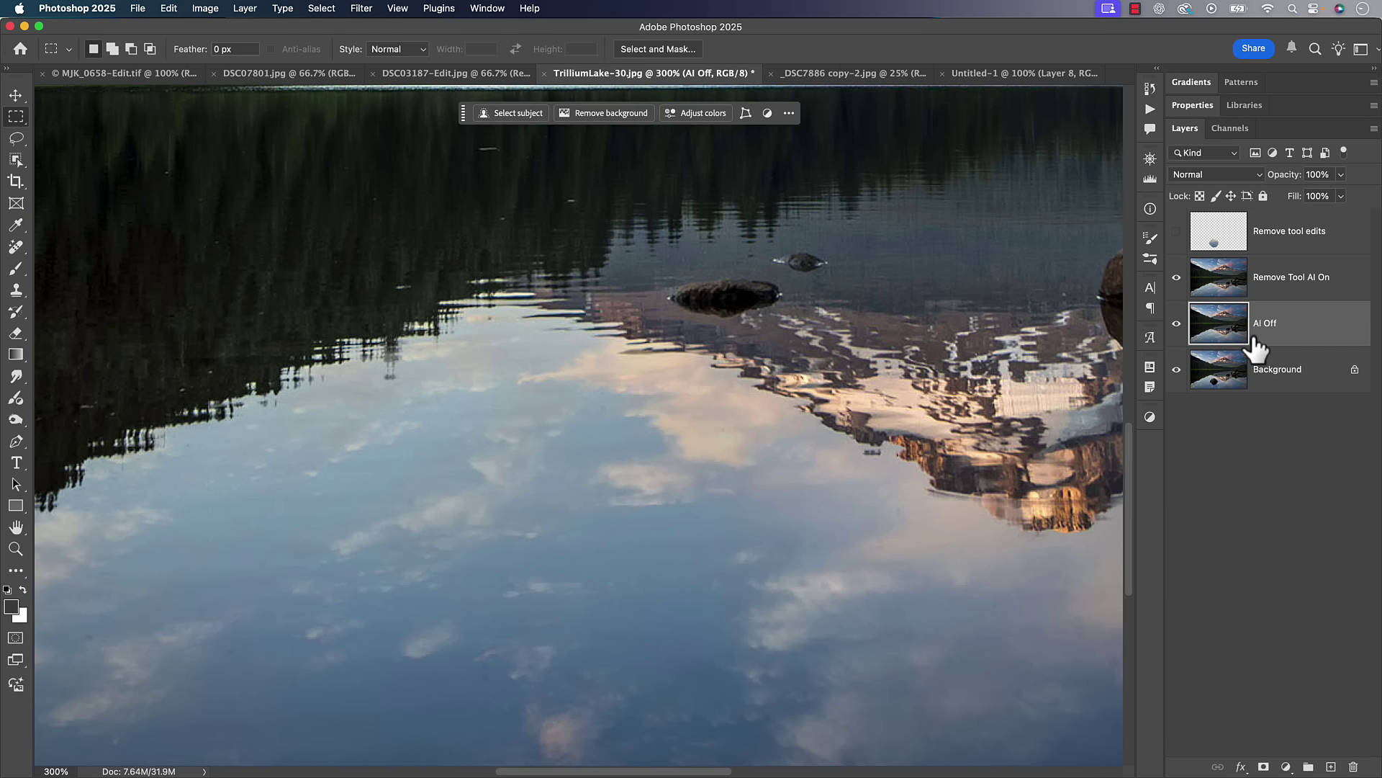